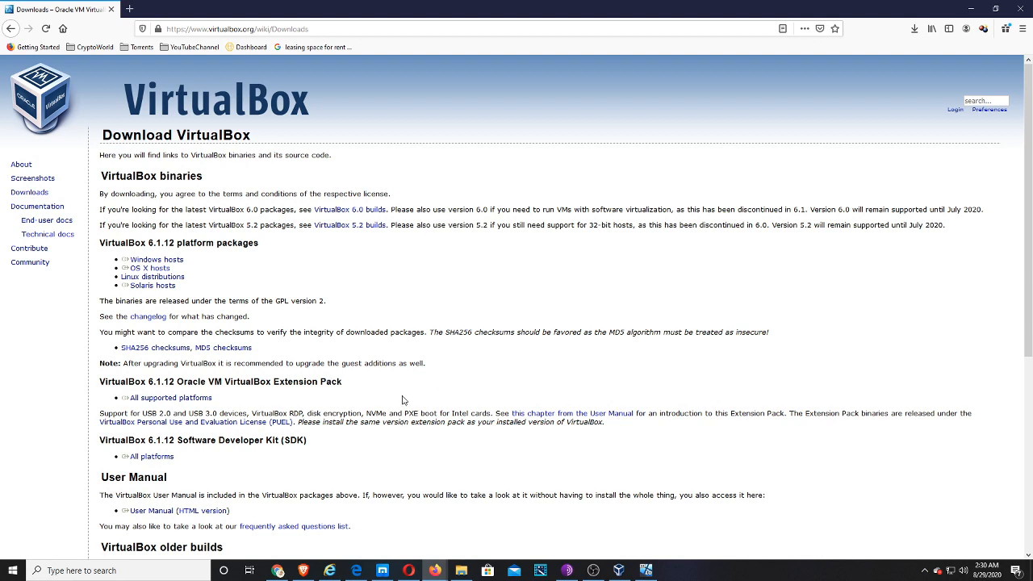
Review the VirtualBox download page's address, its Windows hosts package link and the browser's list of recent downloads
left_click(242, 29)
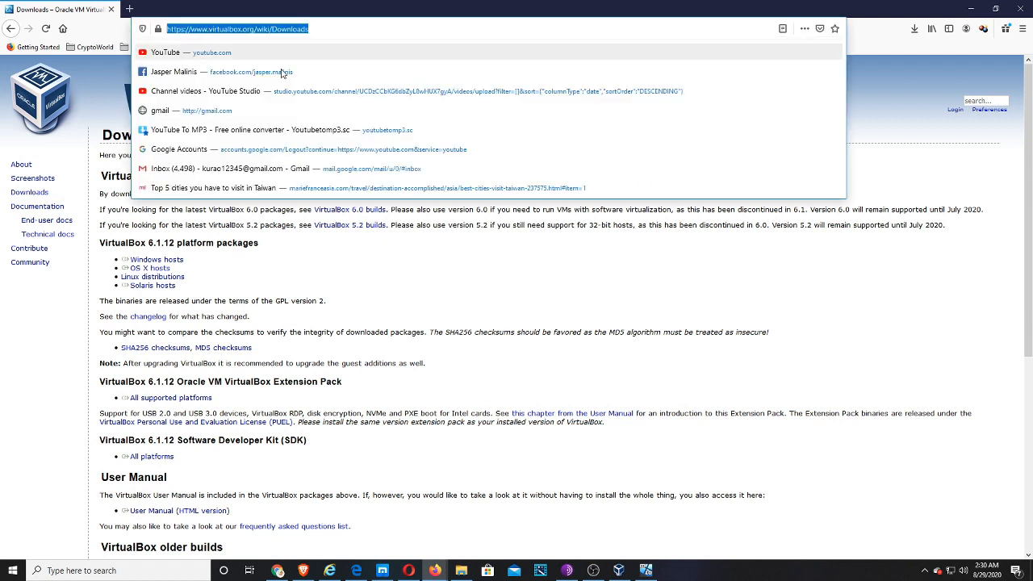
left_click(350, 283)
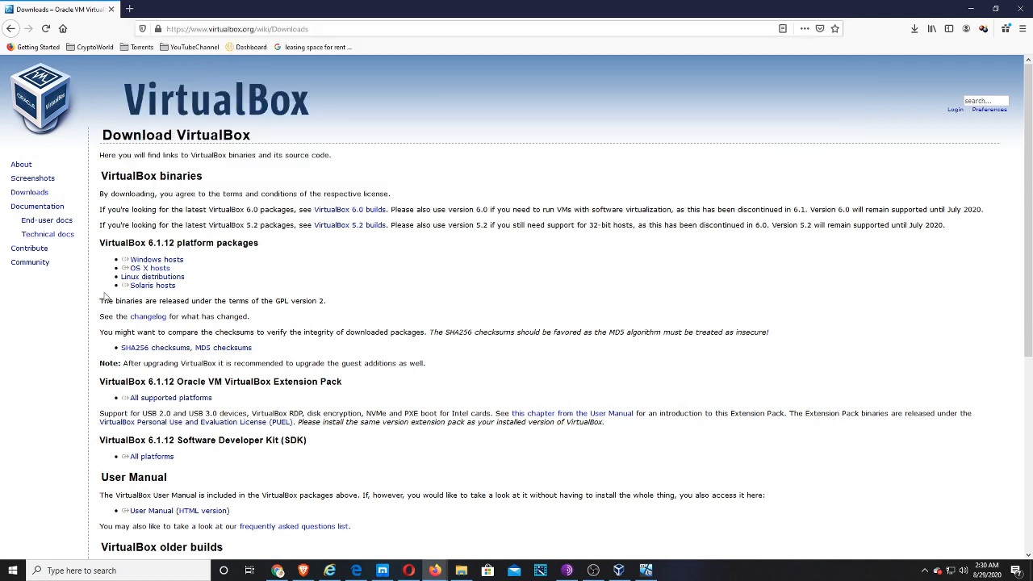
left_click_drag(185, 256, 213, 260)
left_click_drag(188, 261, 153, 264)
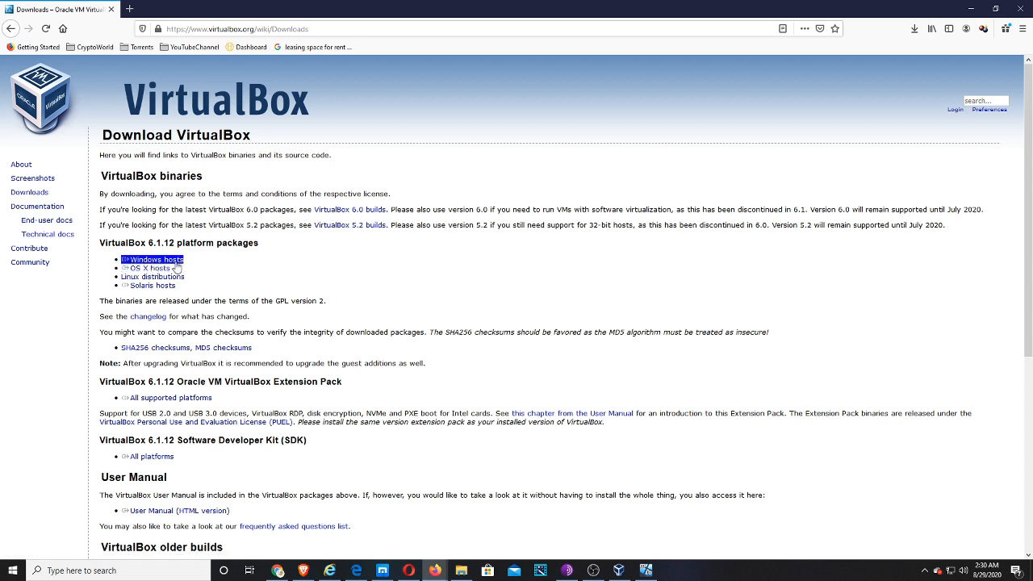
left_click(176, 263)
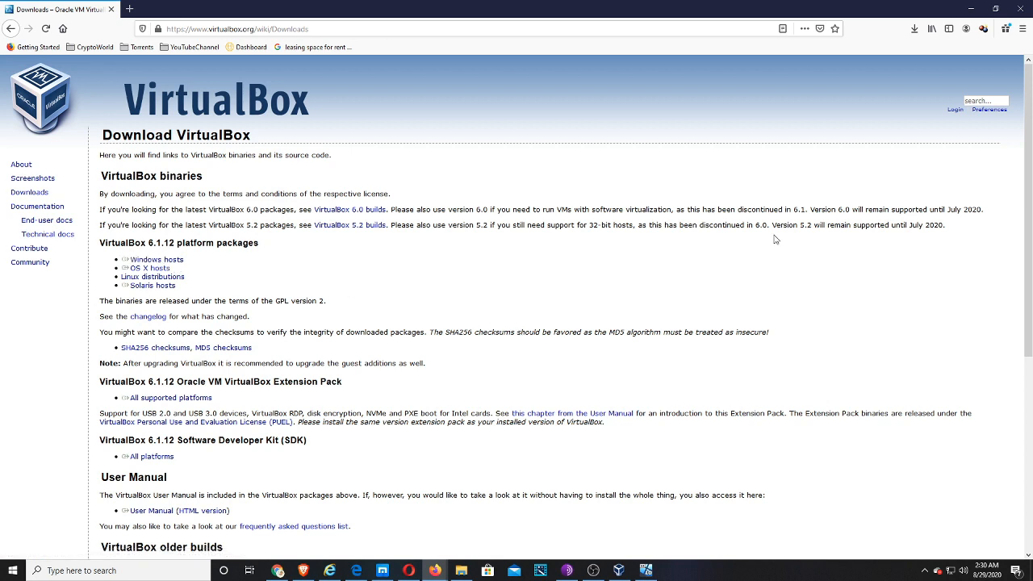
left_click(914, 29)
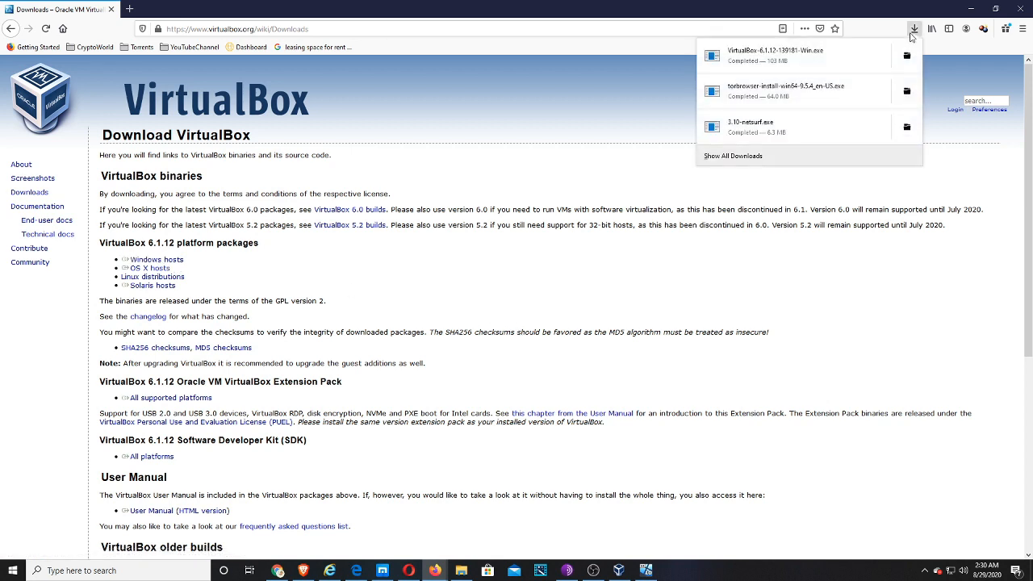
left_click(699, 280)
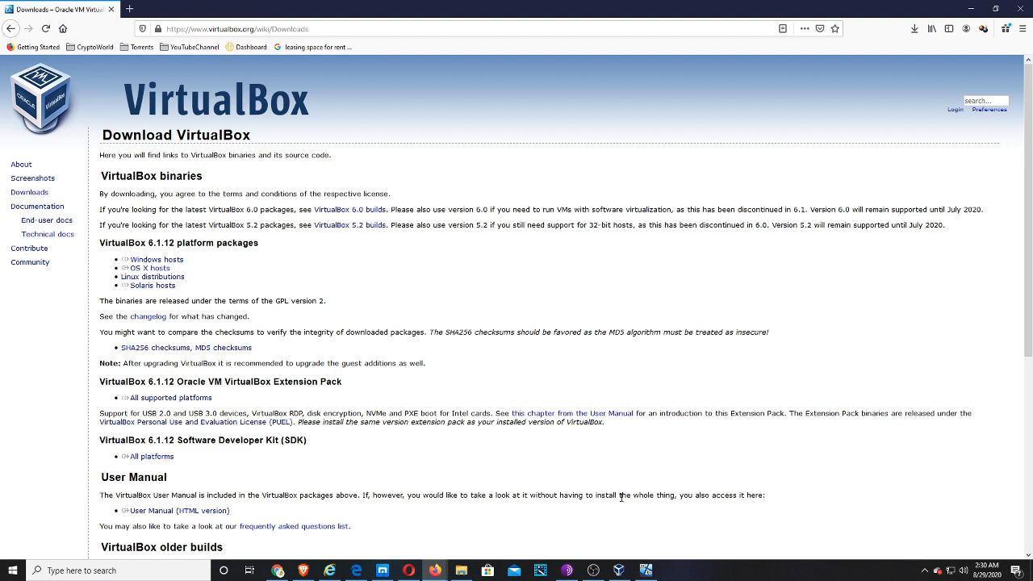
Switch to Oracle VM VirtualBox Manager and check the Windows installation progress in the running Dummy1 machine
left_click(618, 571)
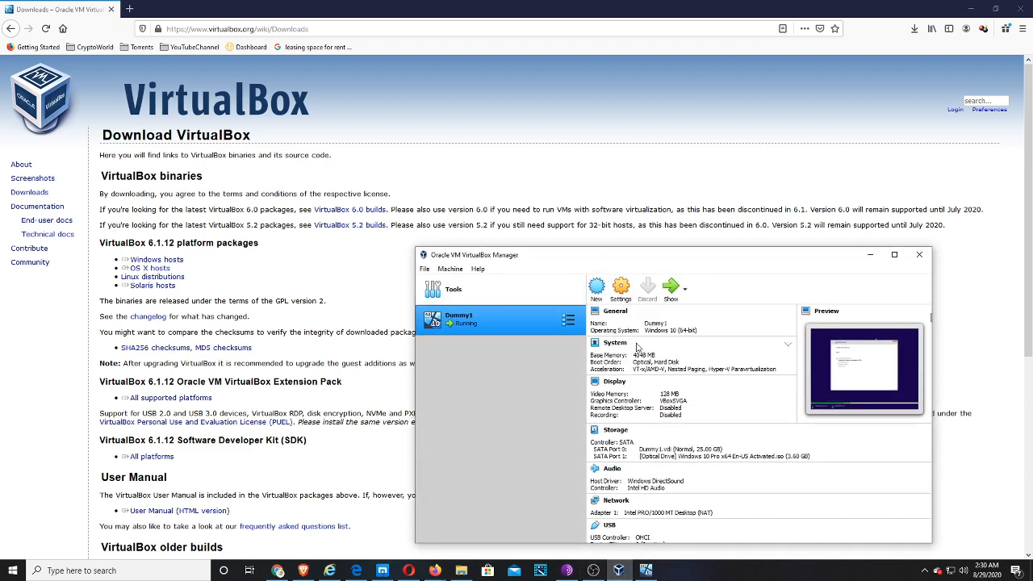
left_click_drag(744, 259, 729, 181)
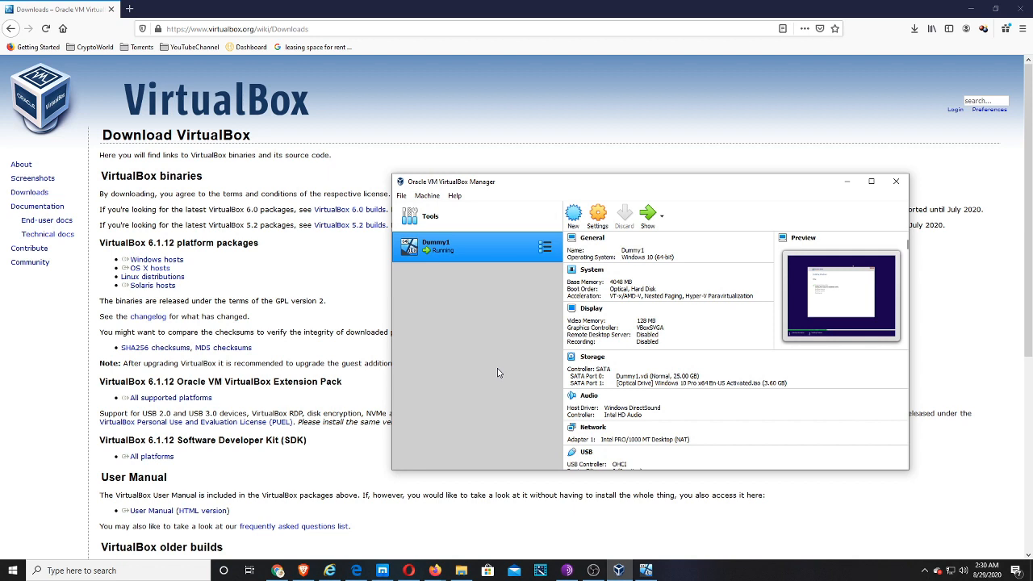
left_click(650, 570)
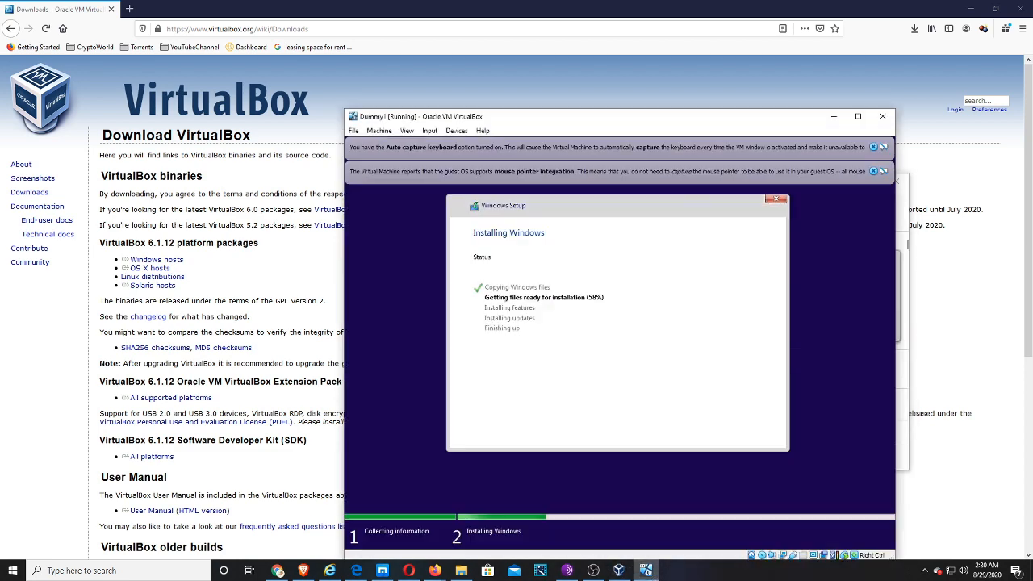
left_click(833, 117)
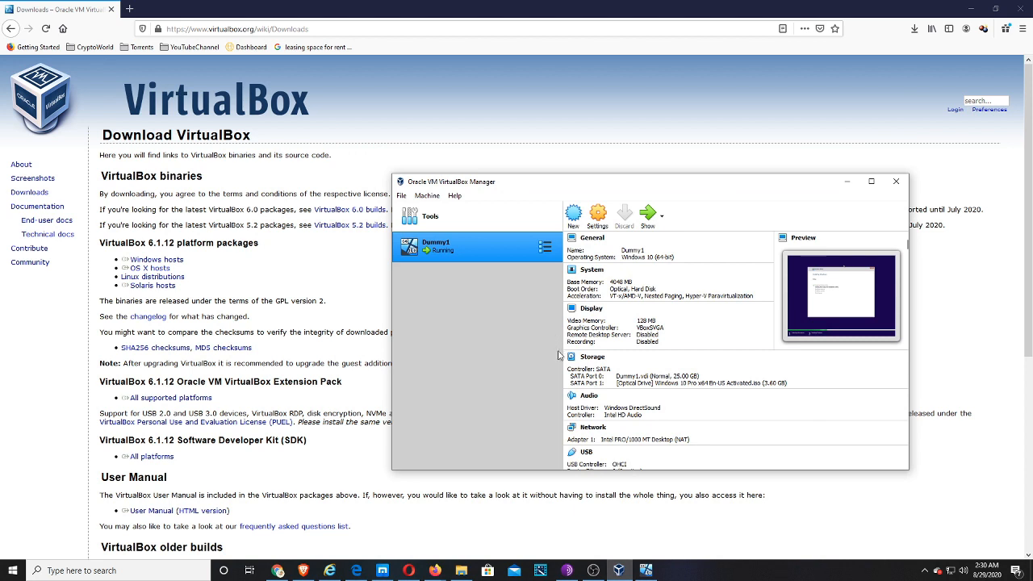
Start creating a new virtual machine and name it Dummy2
left_click_drag(580, 188, 599, 162)
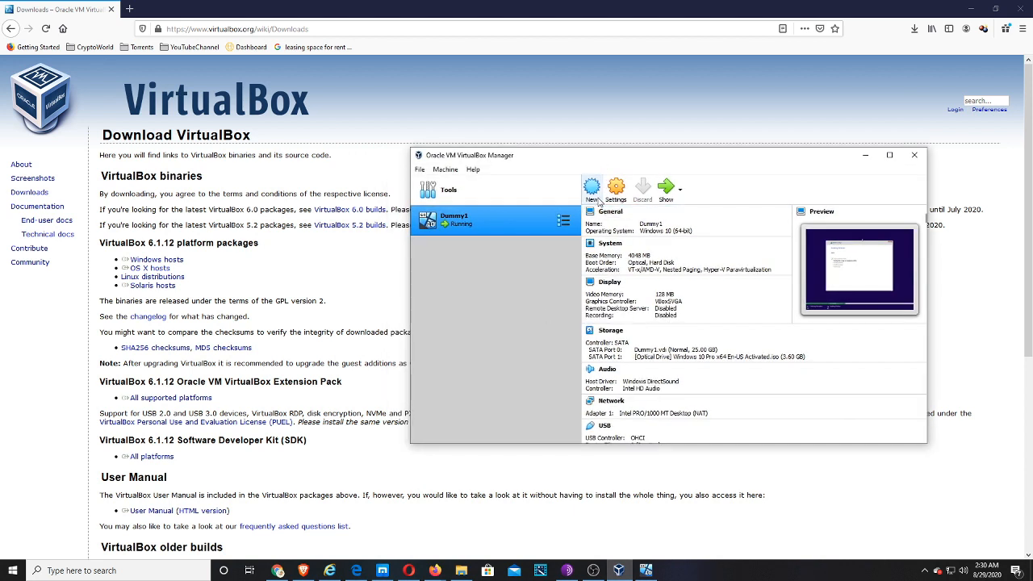
left_click(593, 188)
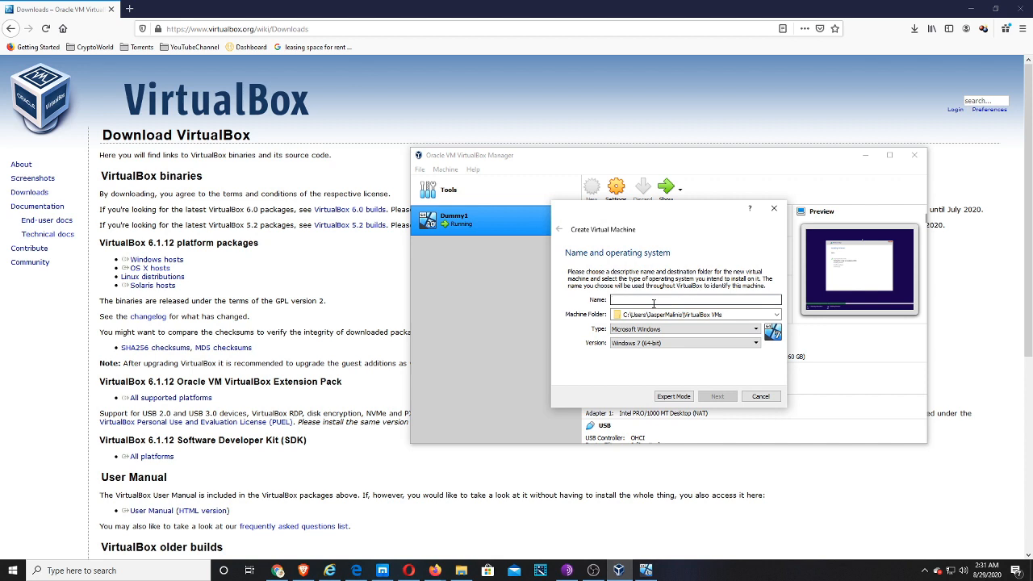
type("Dummy2")
left_click(738, 314)
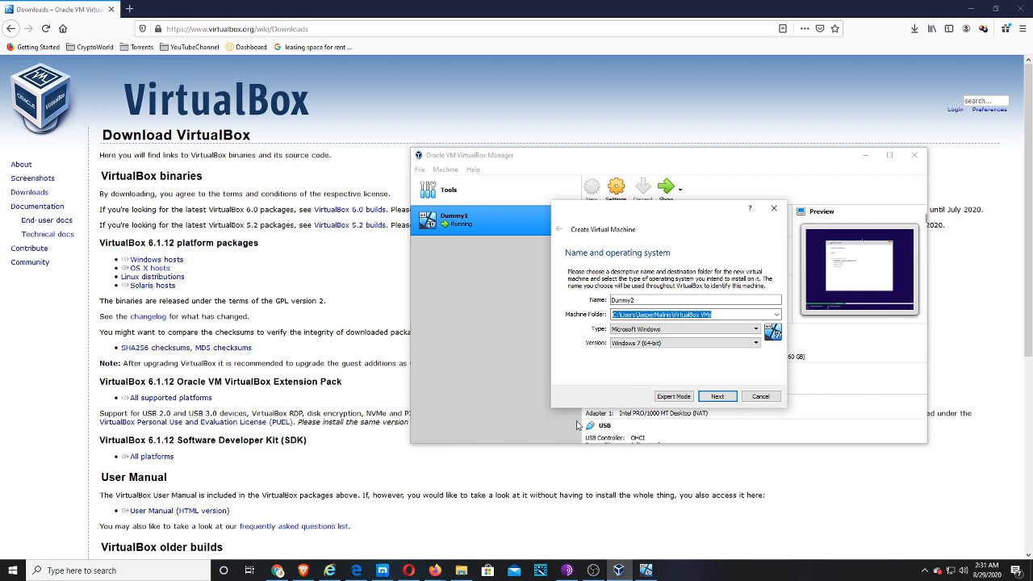
Switch to File Explorer and compare the free space on the drives under This PC
left_click(461, 570)
left_click(621, 449)
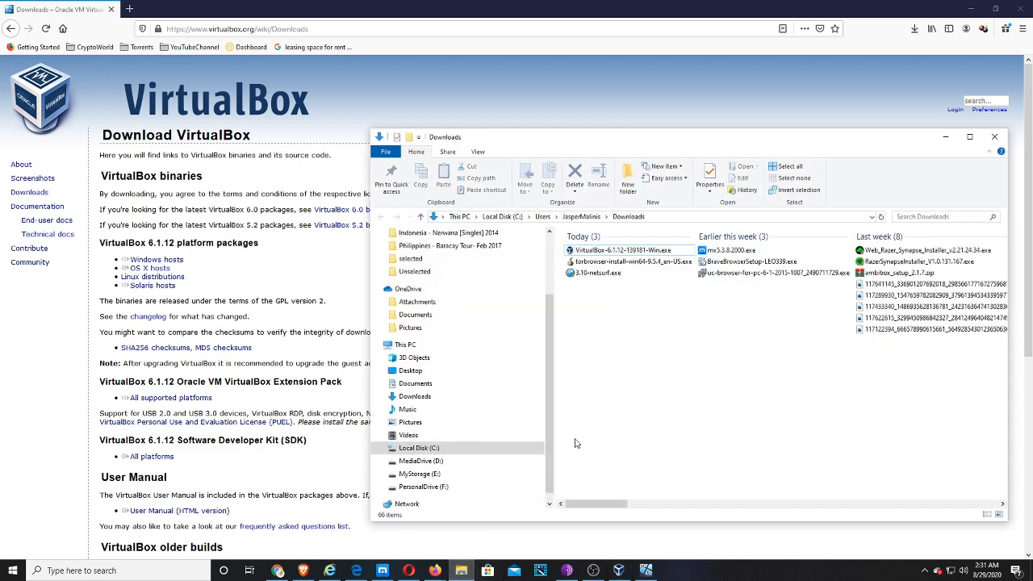
left_click(447, 347)
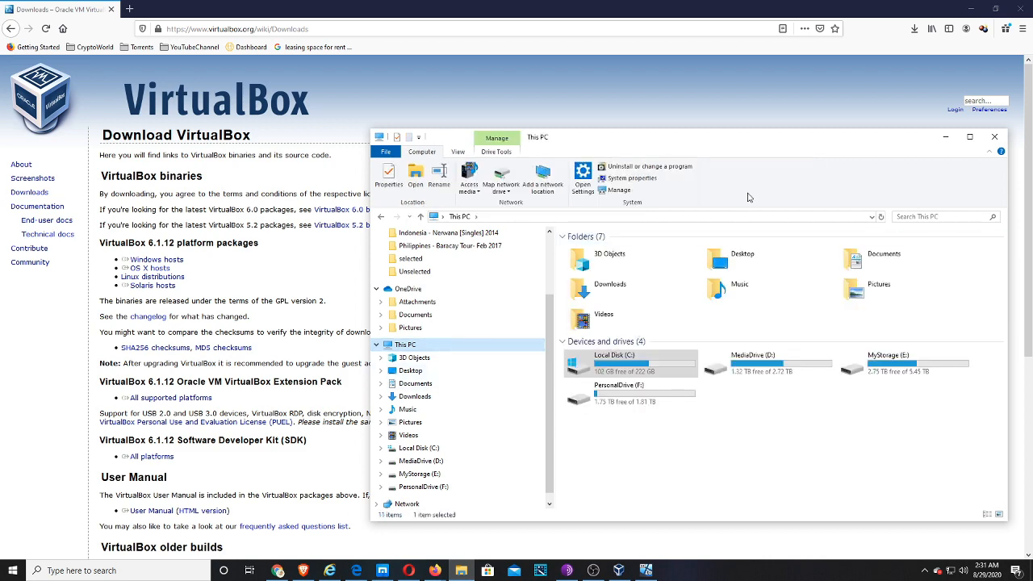
left_click_drag(778, 142, 658, 146)
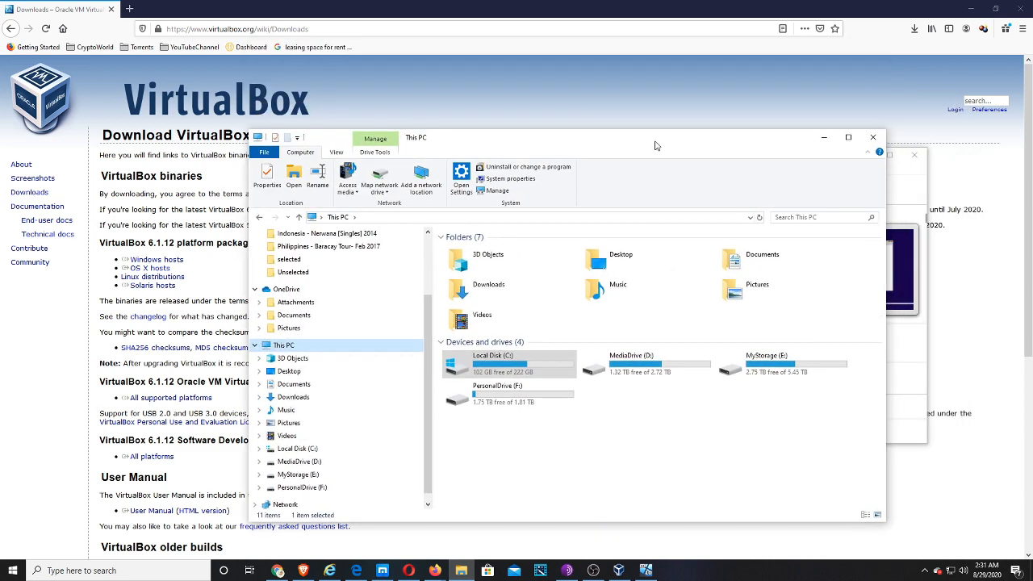
left_click_drag(807, 143, 674, 85)
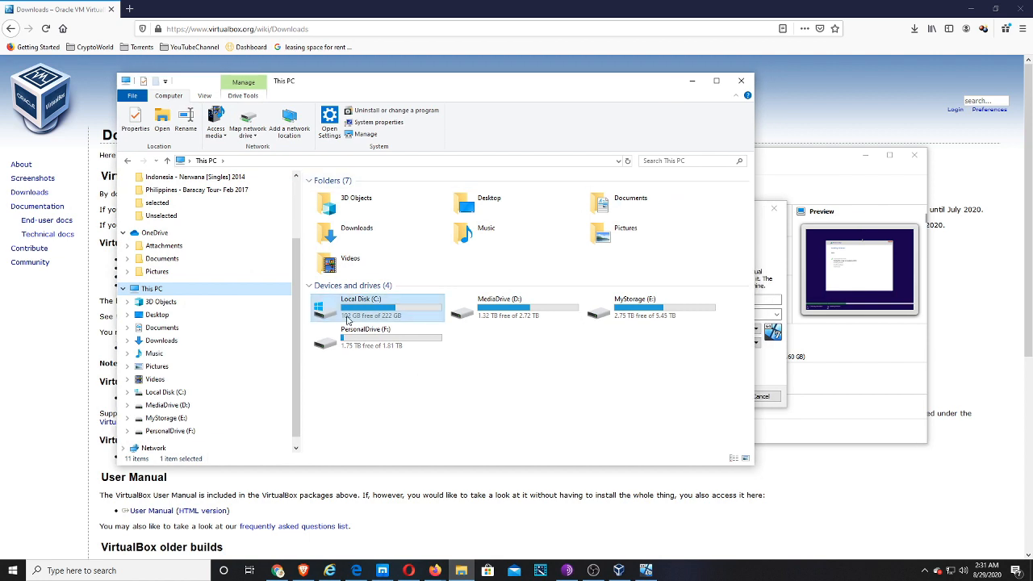
left_click(419, 318)
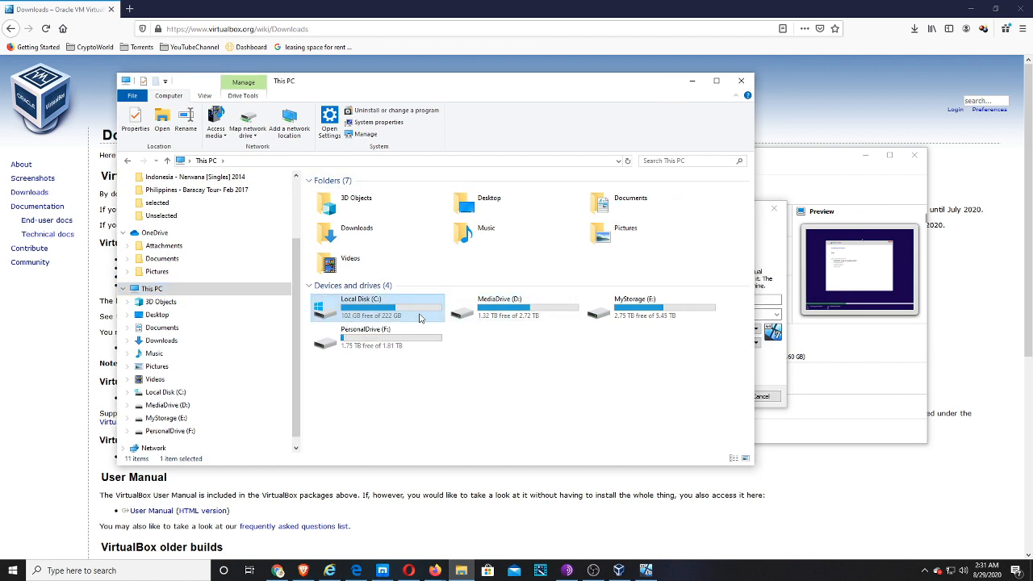
left_click(414, 349)
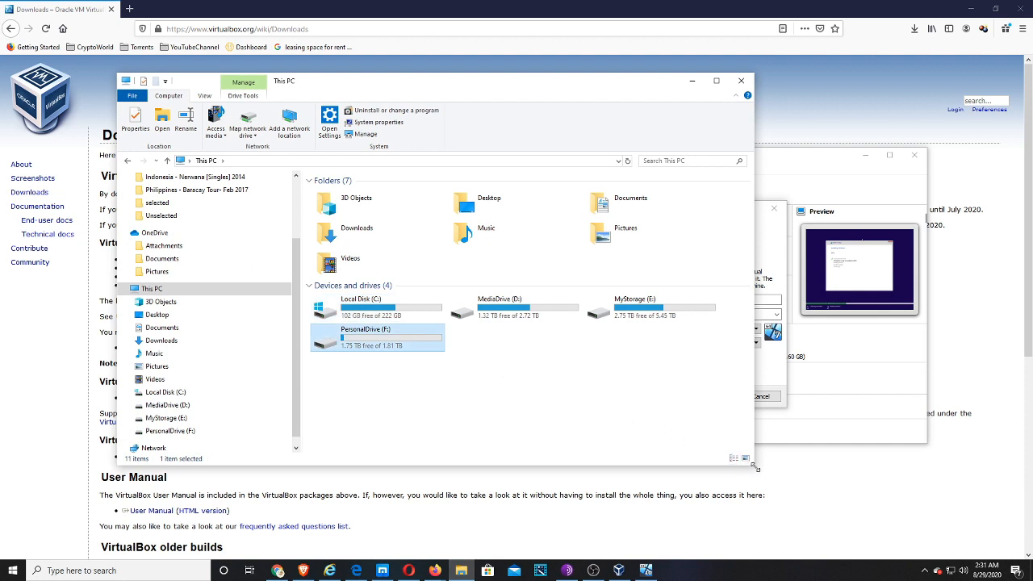
left_click_drag(753, 465, 736, 400)
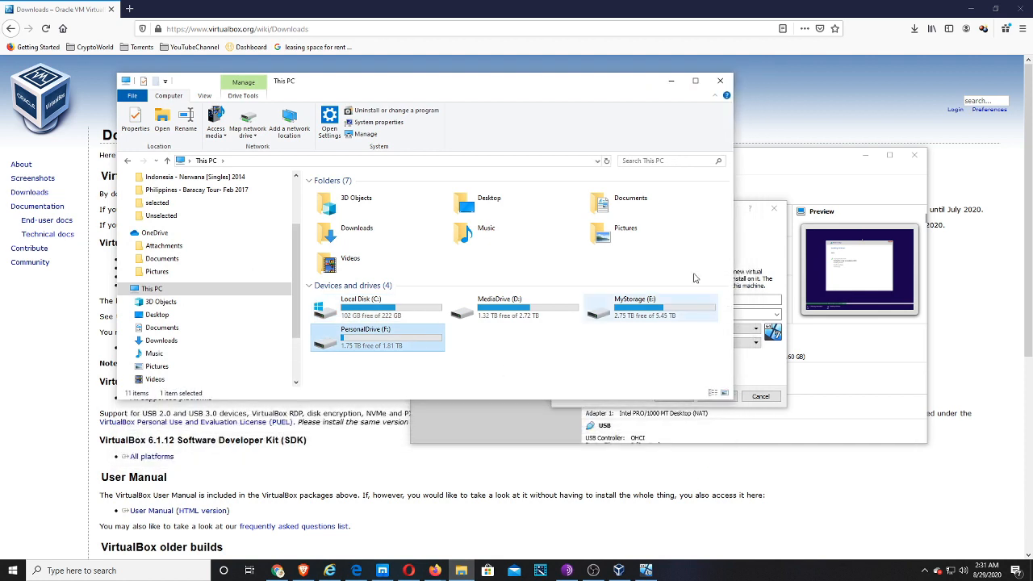
mouse_move(637, 78)
left_mouse_down()
mouse_move(637, 151)
mouse_move(637, 62)
left_mouse_up()
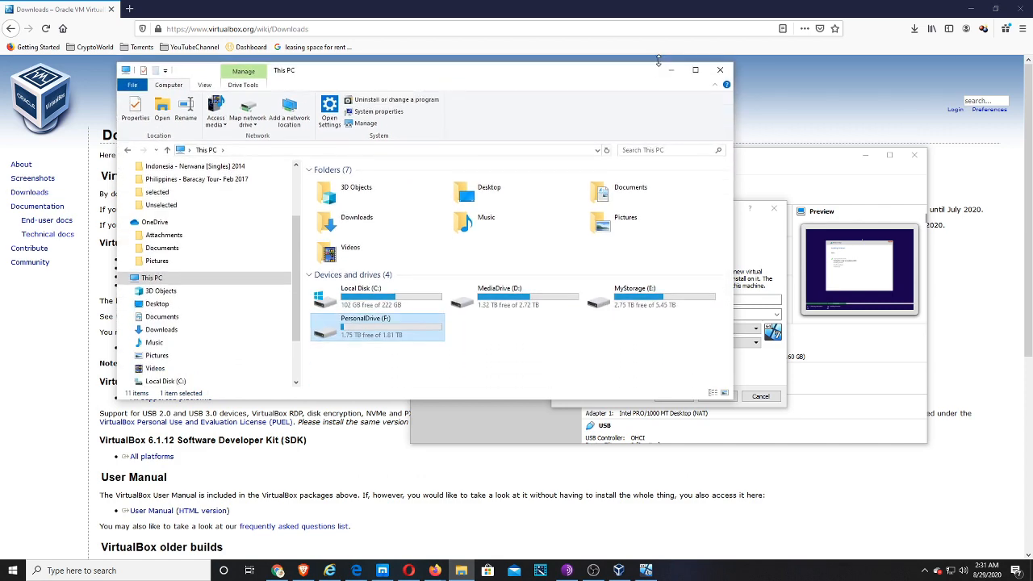
left_click(498, 297)
left_click(628, 299)
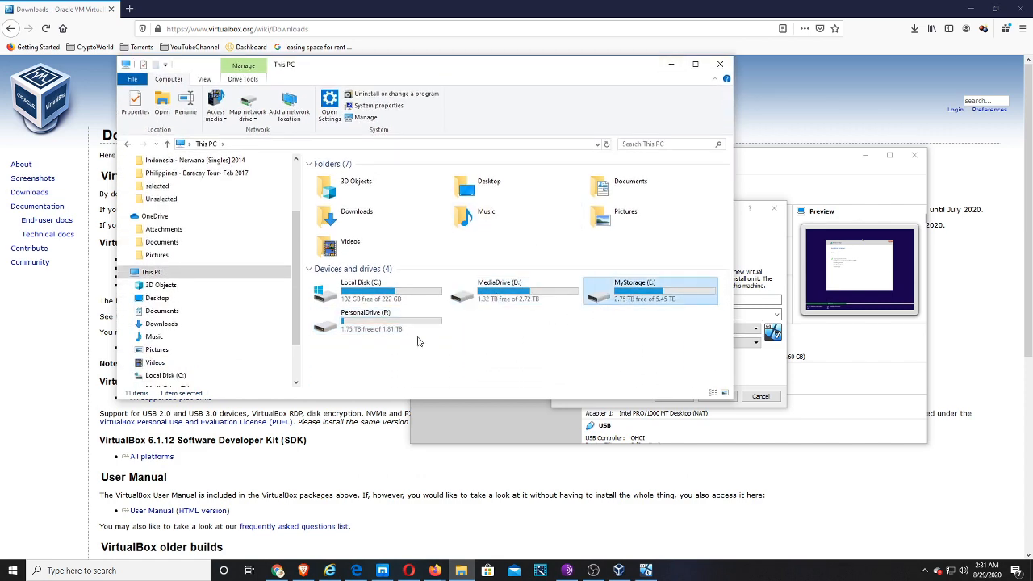
left_click(408, 336)
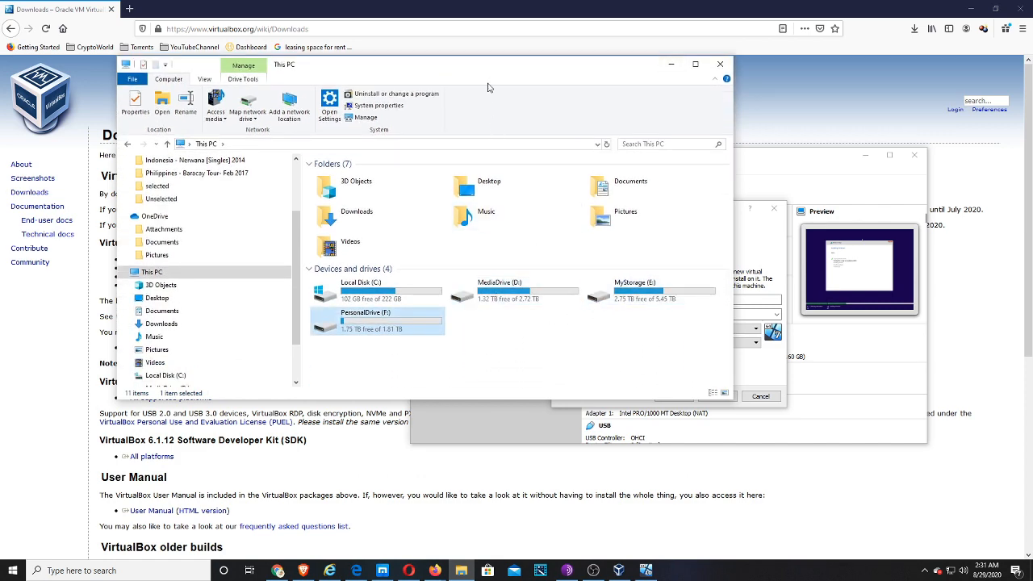
left_click_drag(495, 73, 671, 119)
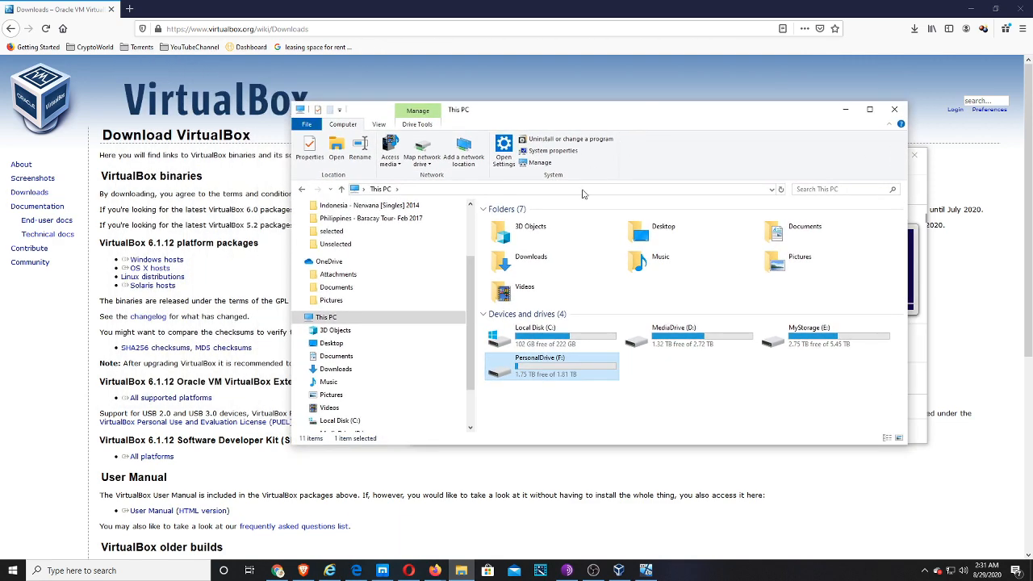
Open the Virtual Machines folder on PersonalDrive (F:) and copy its path
double_click(548, 380)
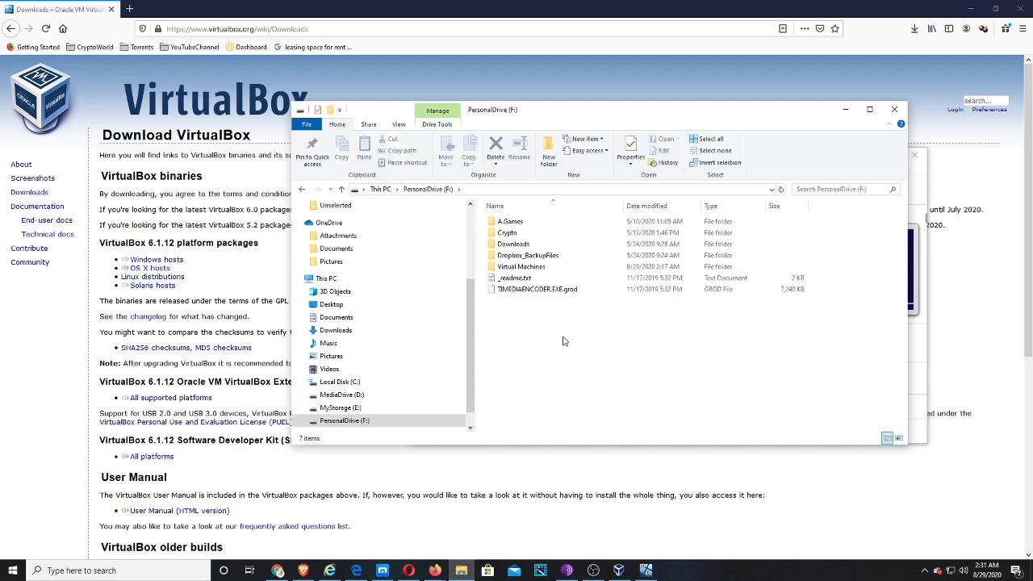
left_click(533, 273)
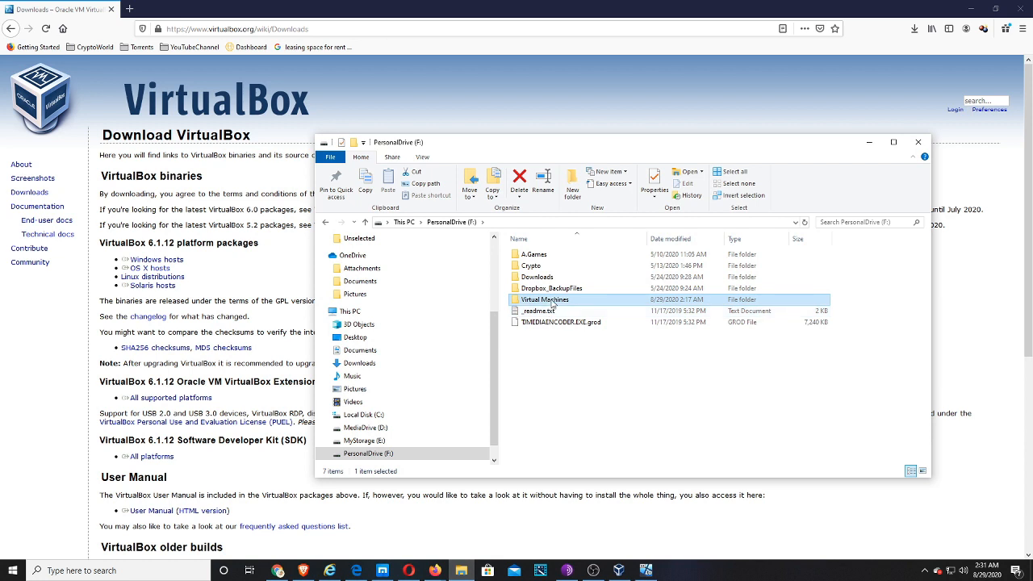
double_click(552, 302)
left_click(554, 259)
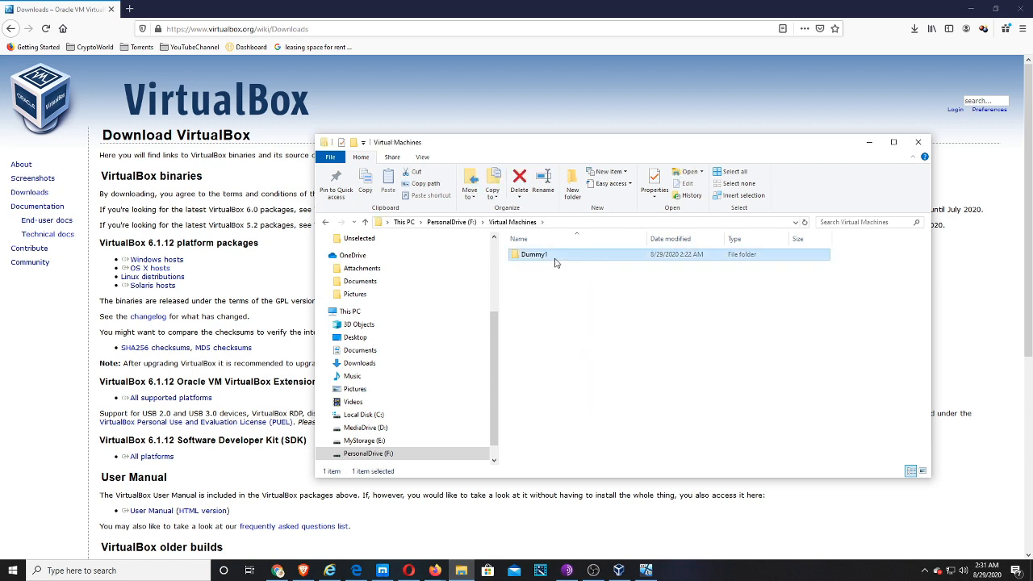
key("alt+d")
key("ctrl+c")
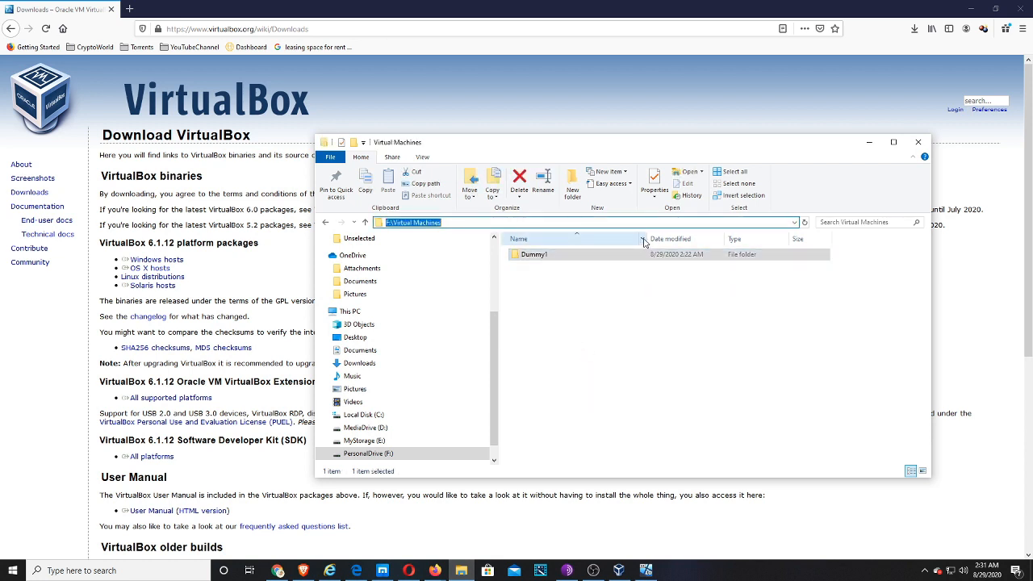
Return to the Create Virtual Machine wizard and set the machine folder to F:\Virtual Machines
left_click(869, 143)
triple_click(672, 313)
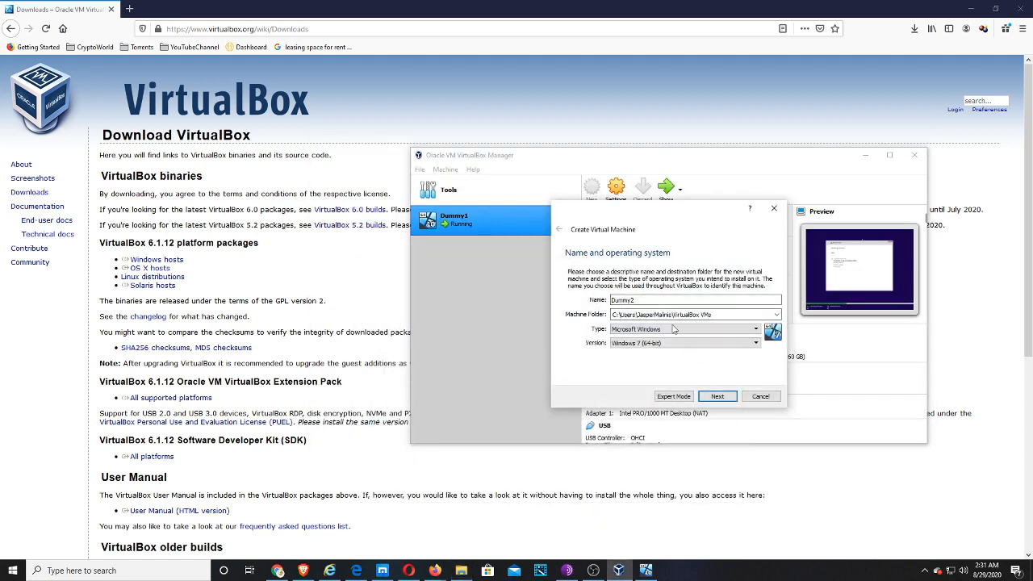
key("ctrl+v")
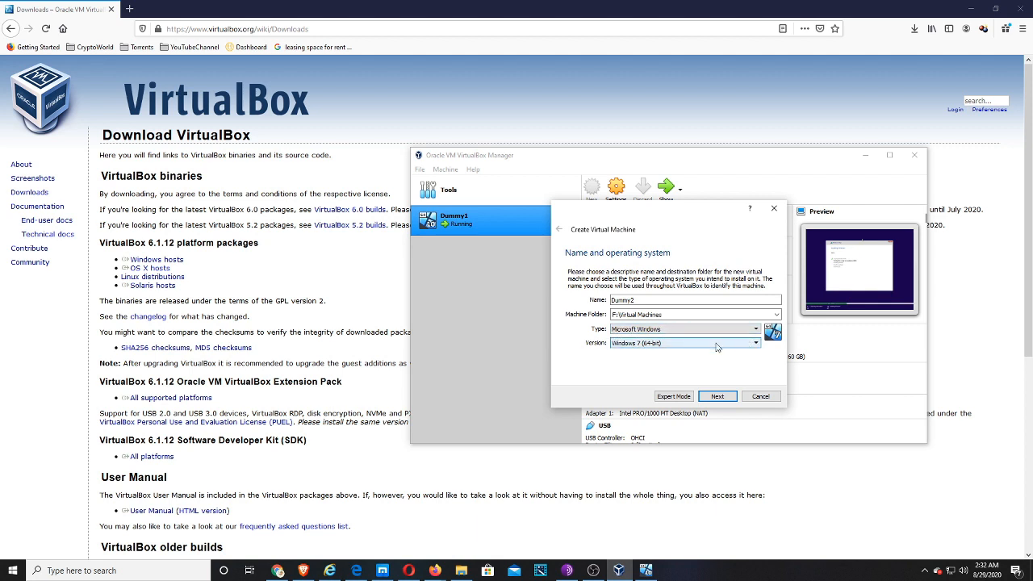
Keep the type Microsoft Windows, set the version to Windows 10 (64-bit) and continue to the memory size page
left_click(628, 334)
left_click(631, 335)
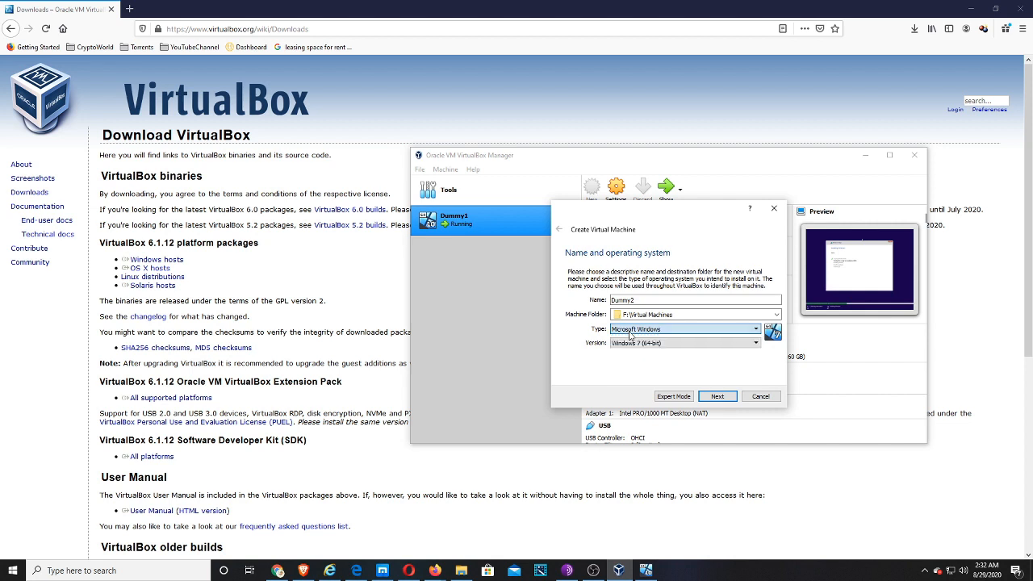
left_click(702, 343)
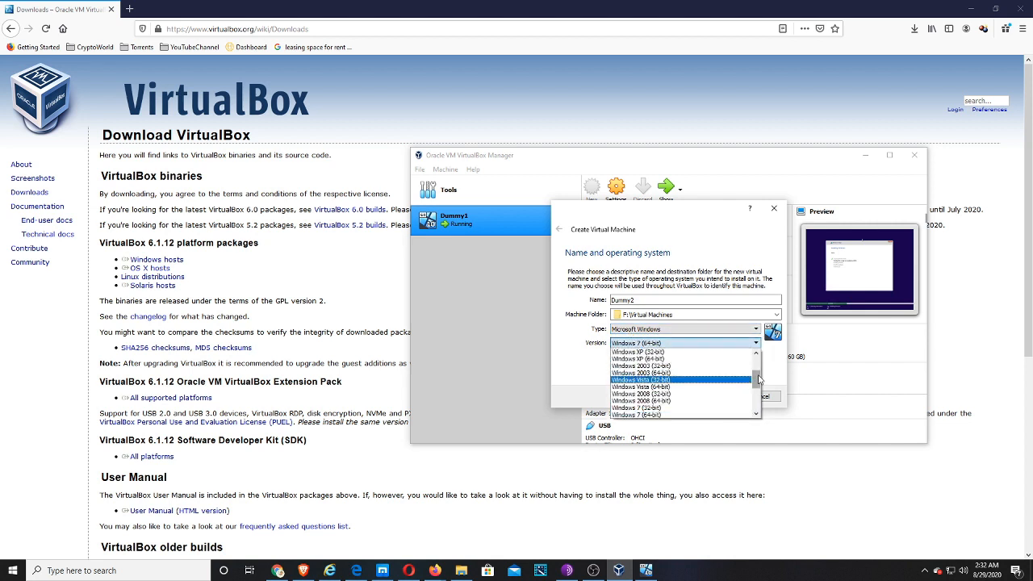
left_click_drag(757, 373, 759, 396)
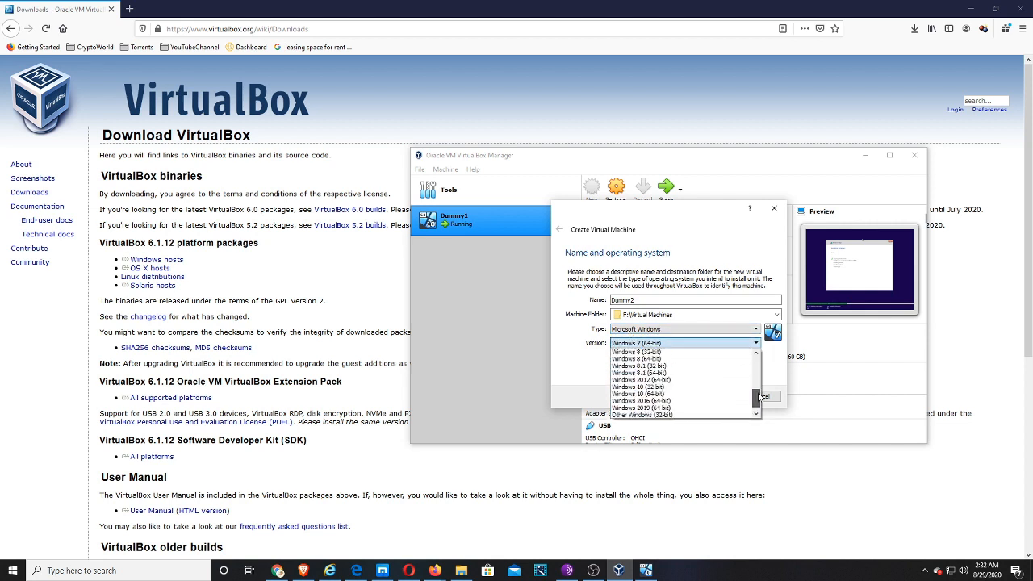
left_click(733, 395)
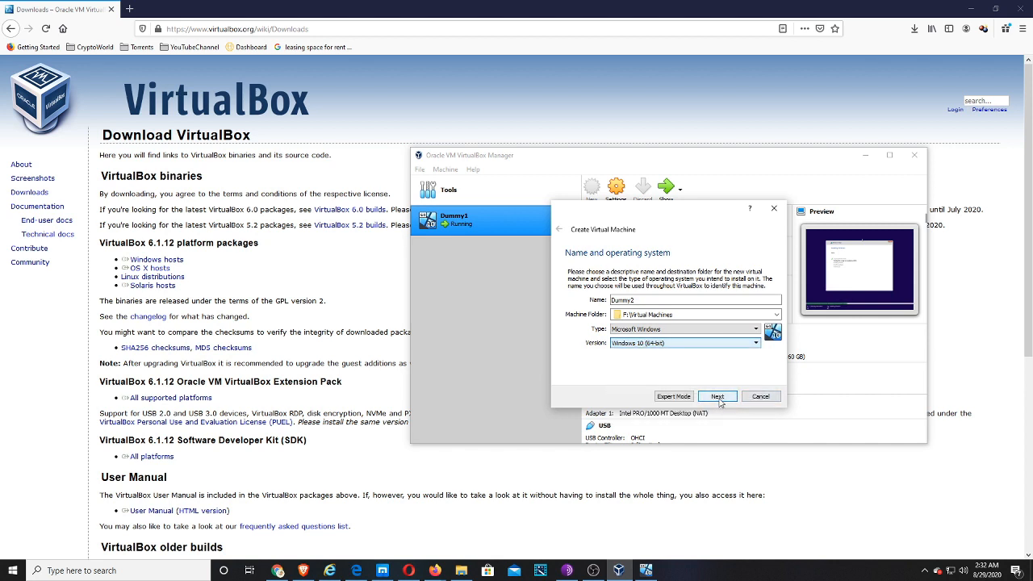
left_click(719, 400)
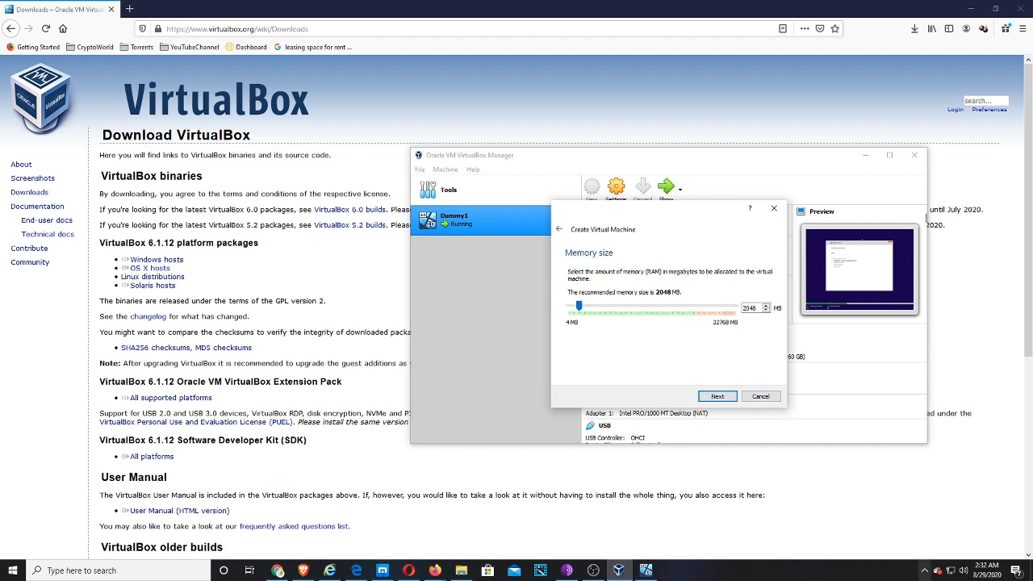
left_click(930, 574)
left_click(929, 575)
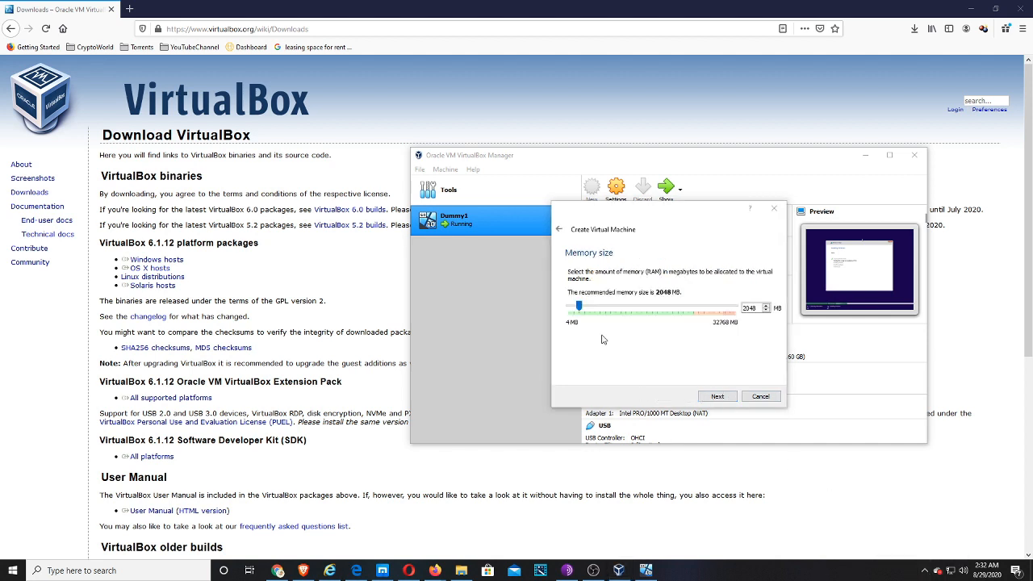
left_click_drag(708, 215, 677, 288)
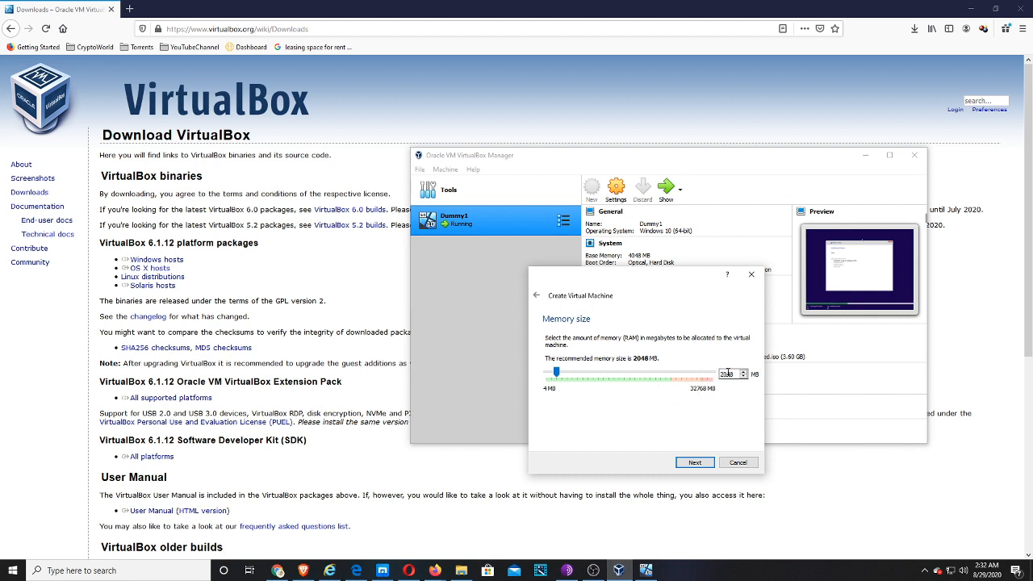
left_click_drag(735, 373, 720, 374)
type("4000")
left_click(535, 296)
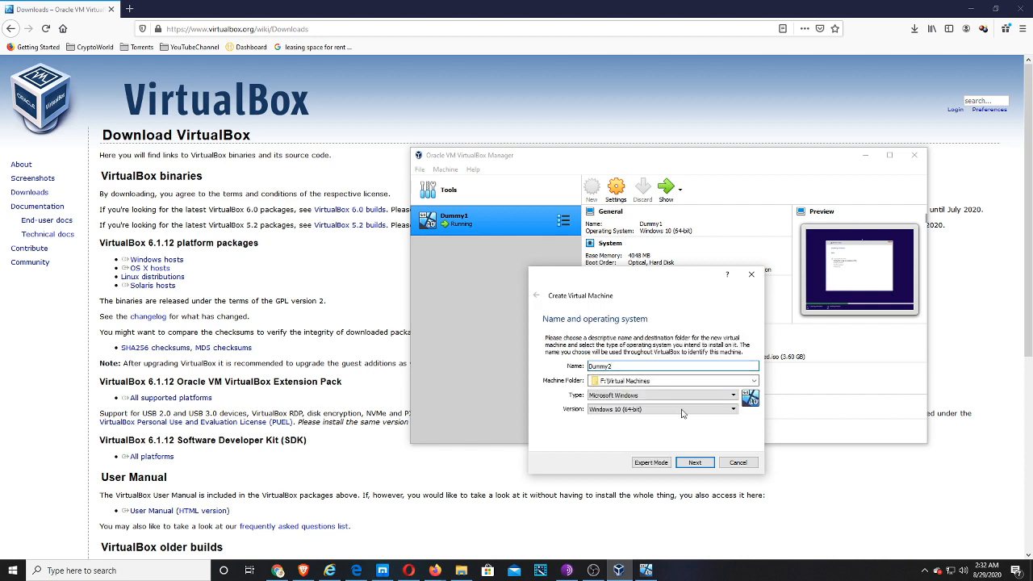
left_click(695, 460)
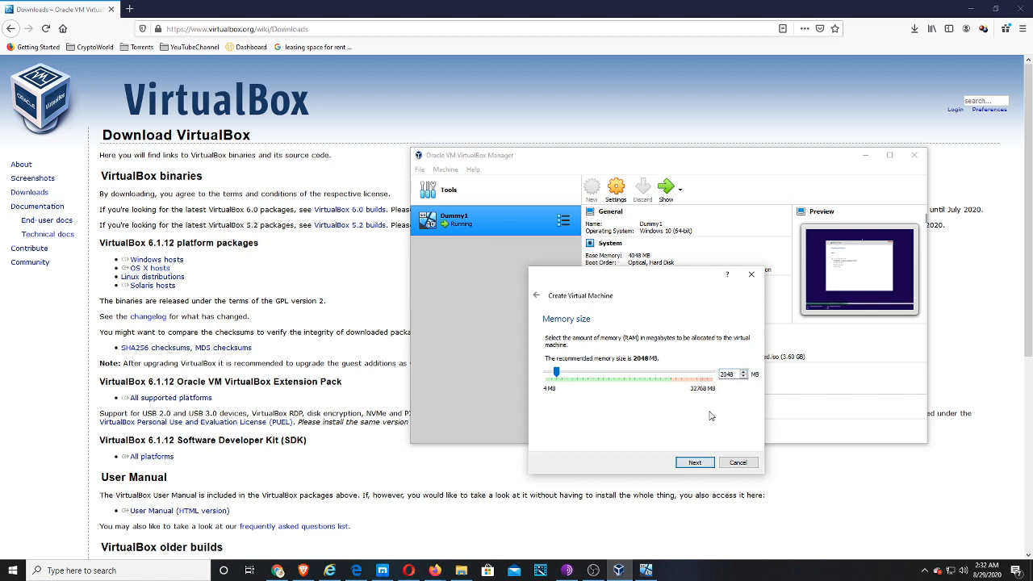
Set the memory size to 4000 MB and continue to the hard disk page
double_click(734, 375)
type("4000")
left_click(695, 462)
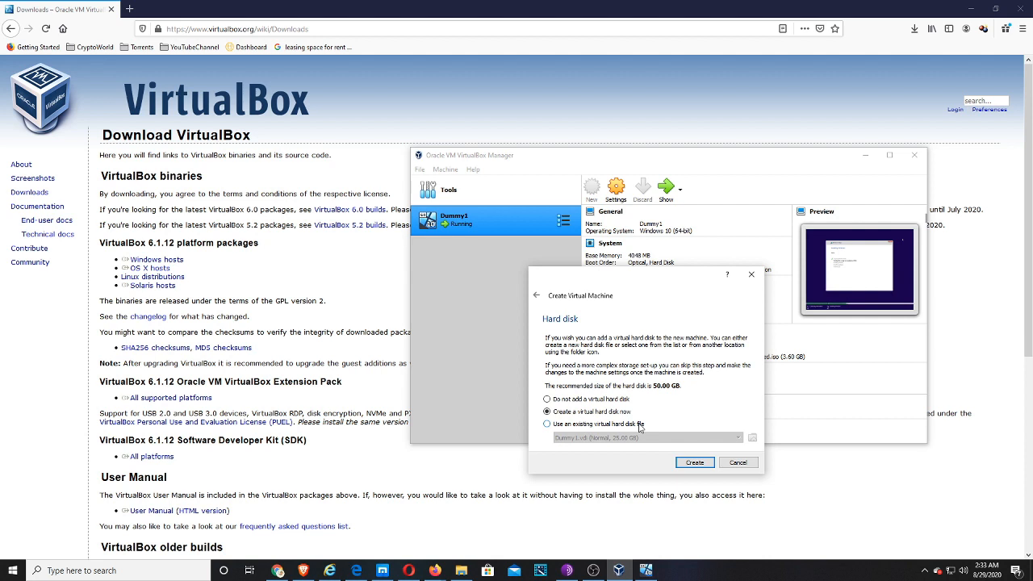
Try the other hard disk options, including the existing Dummy1.vdi file, and look at the running Dummy1 machine
left_click(547, 400)
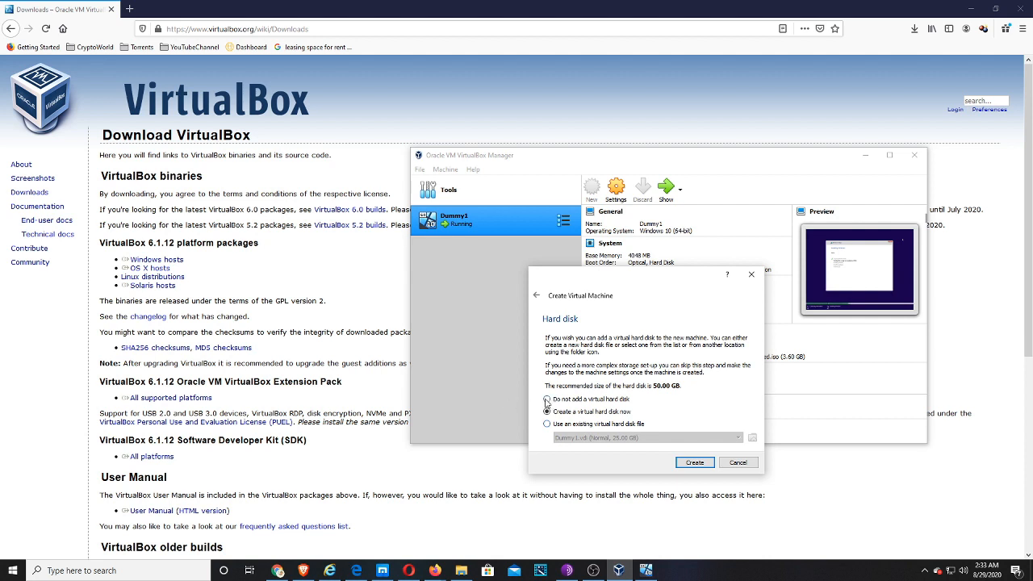
left_click(611, 414)
left_click(567, 425)
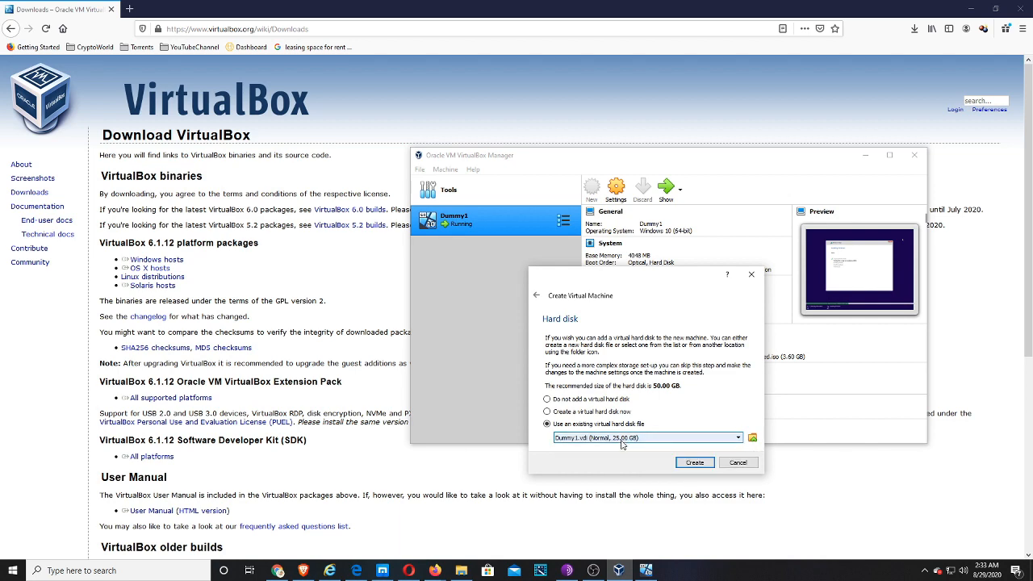
left_click(646, 570)
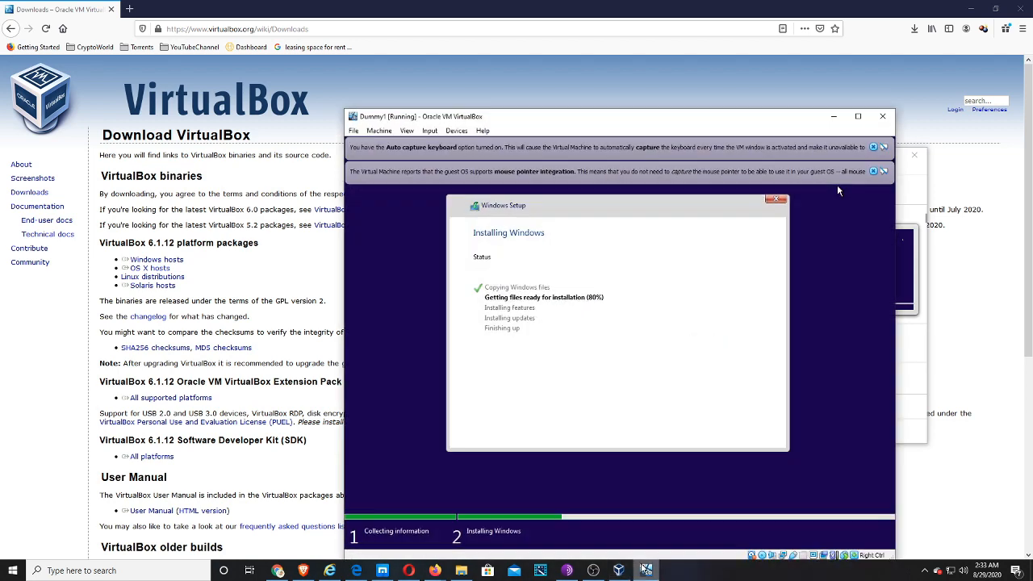
left_click(646, 570)
Choose to create a virtual hard disk now, as a dynamically allocated VDI, and continue to the file location and size page
left_click(611, 411)
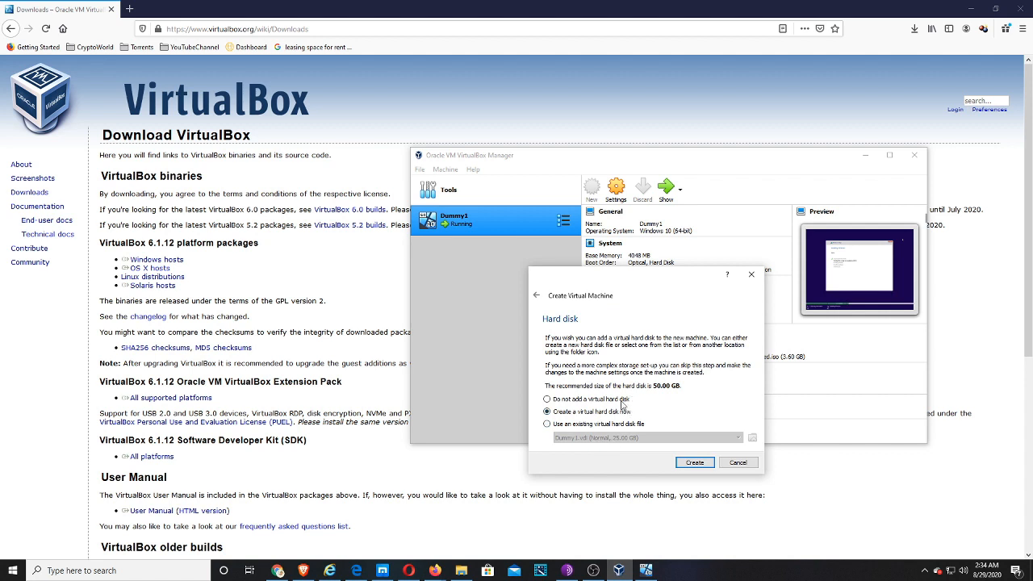
left_click(693, 464)
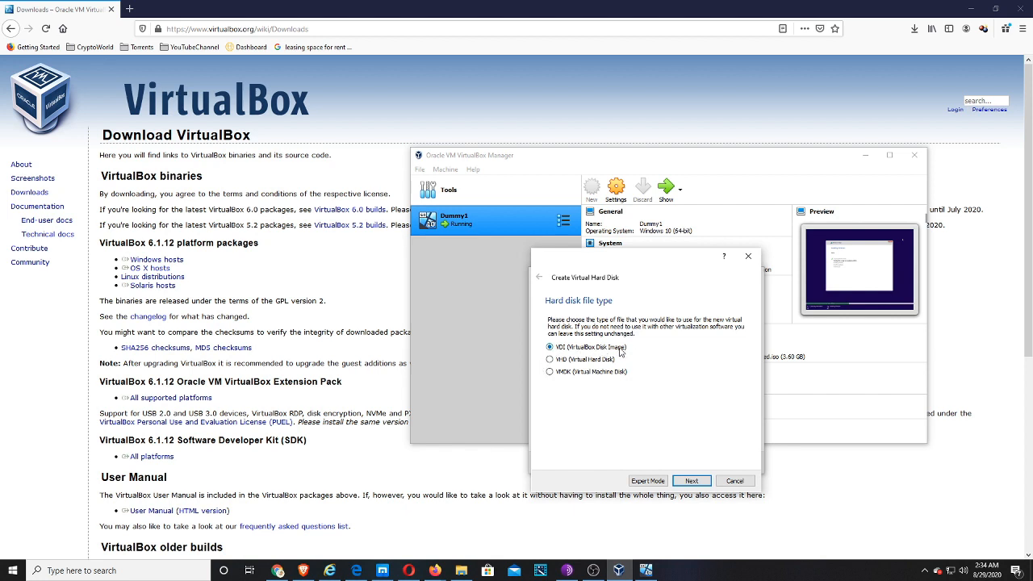
left_click(701, 481)
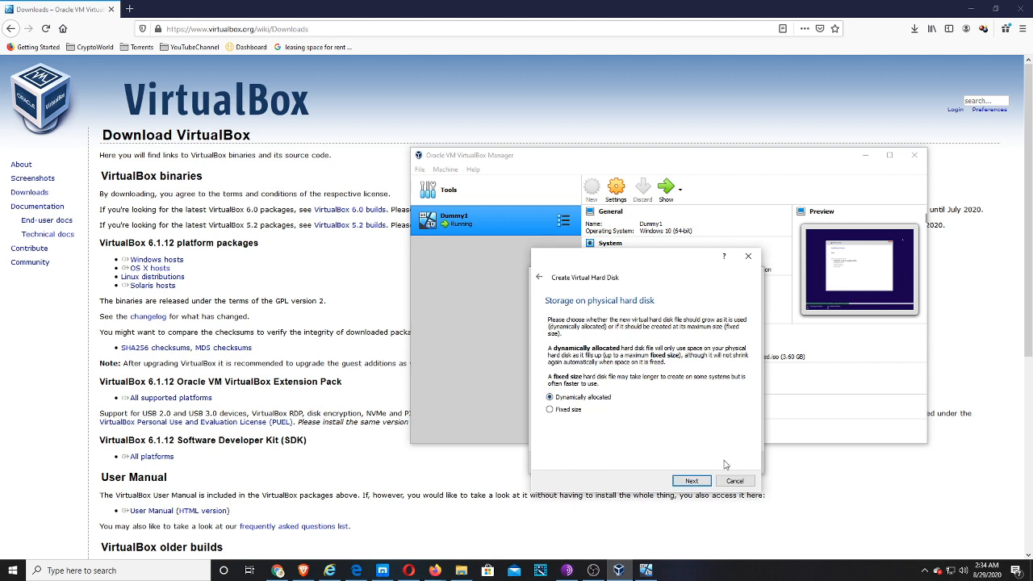
left_click(701, 481)
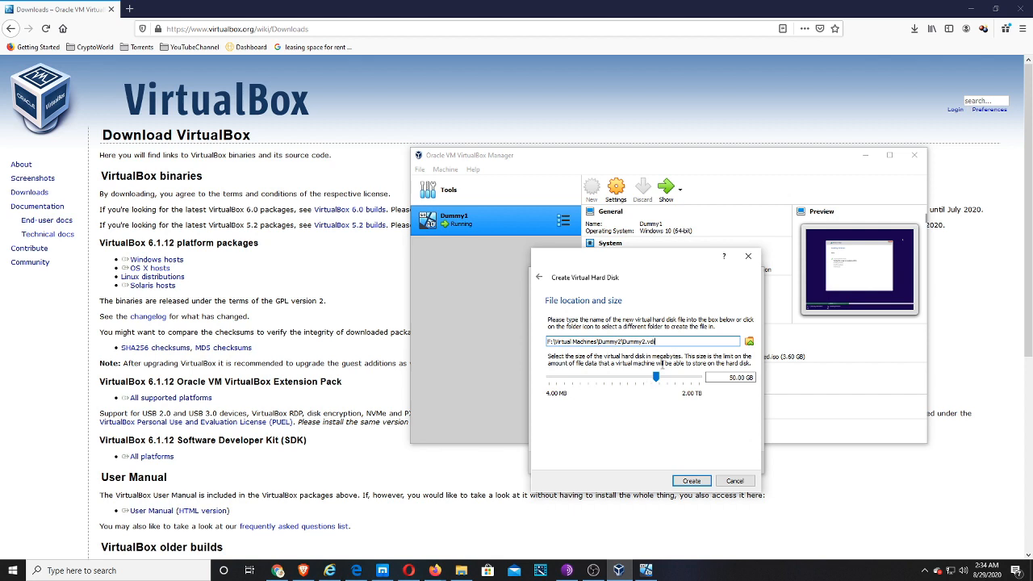
Set the size of the new virtual hard disk to 25 GB
left_click(732, 377)
double_click(730, 377)
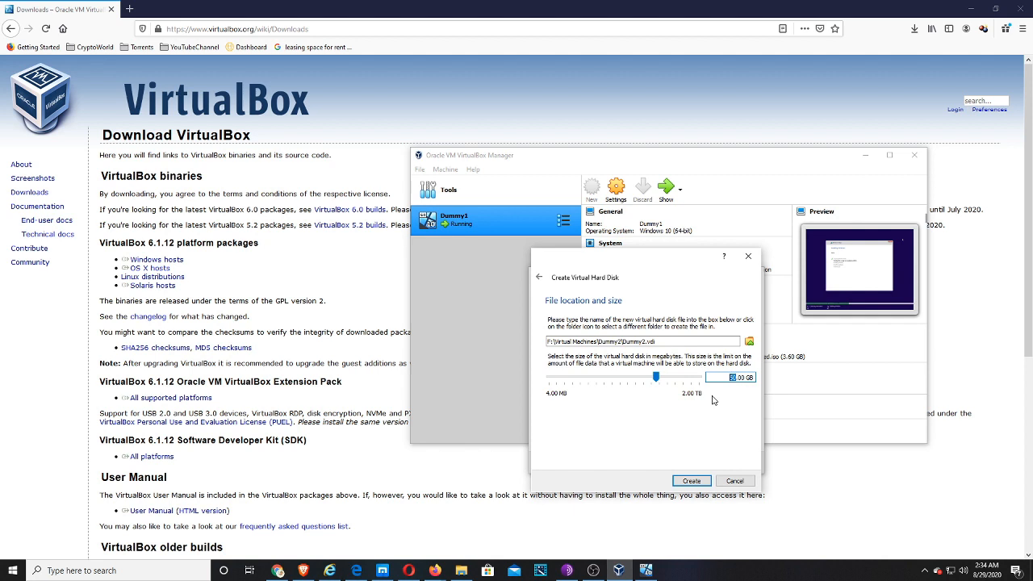
type("25")
Check the free space on the drives in File Explorer, and return to the wizard to create the virtual hard disk
left_click(464, 568)
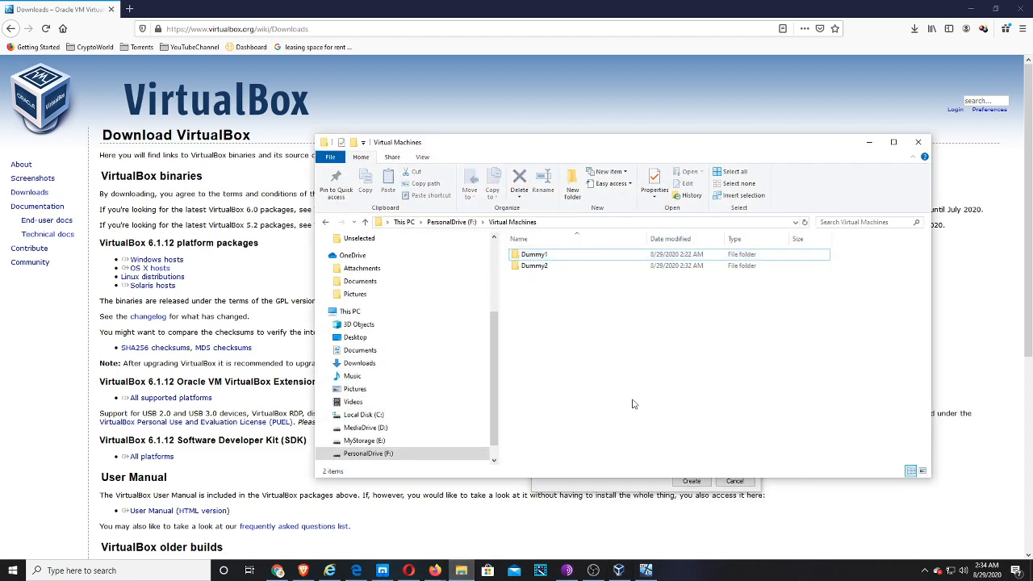
left_click(469, 224)
left_click(402, 223)
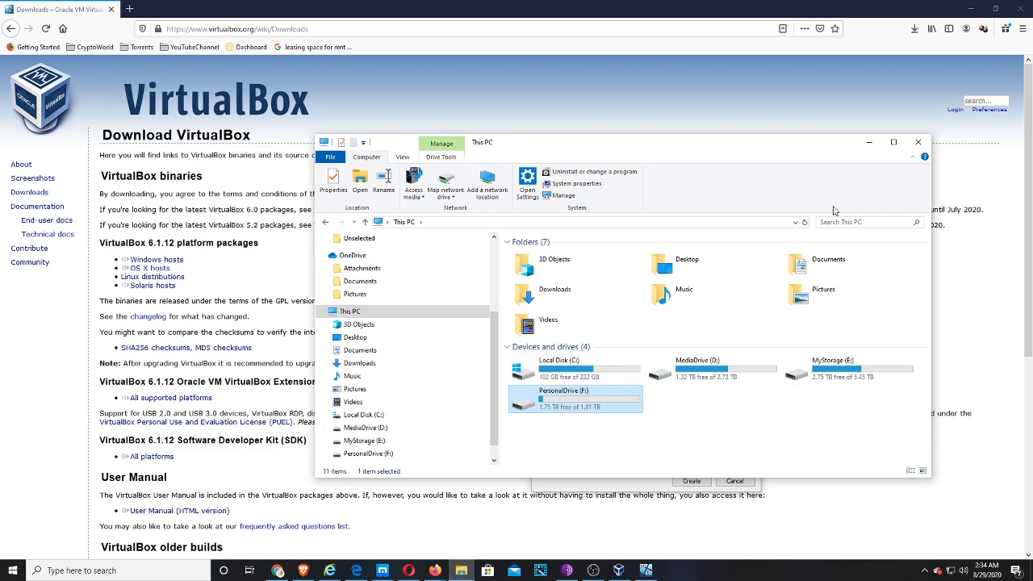
left_click(867, 146)
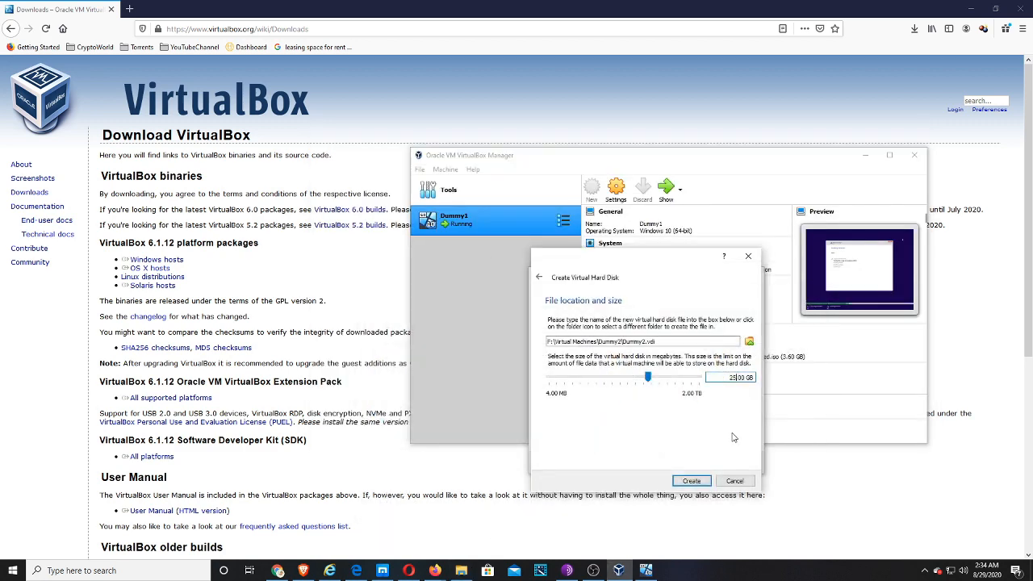
left_click(695, 482)
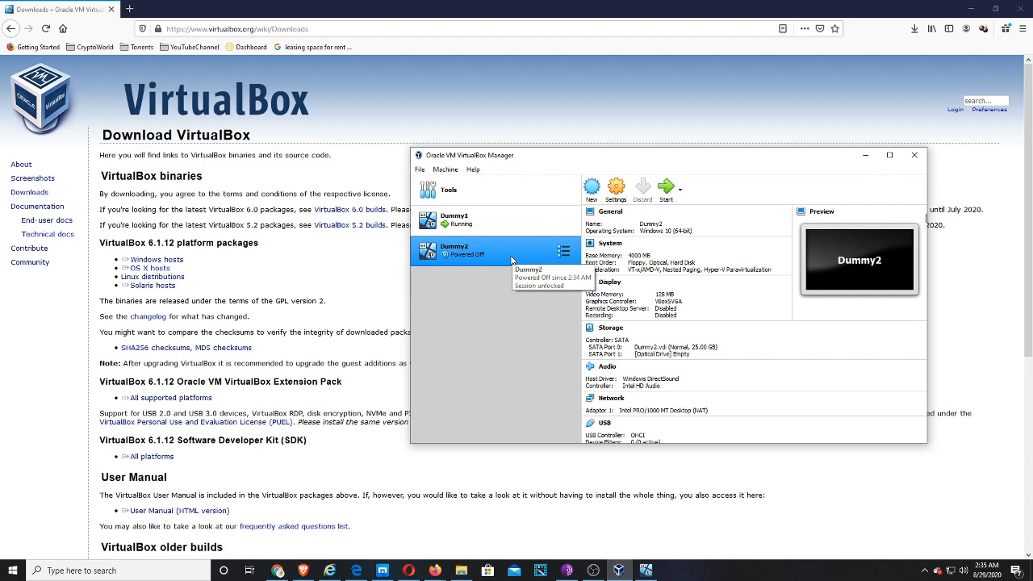
Open the settings of the Dummy2 virtual machine and go to the System category
right_click(511, 260)
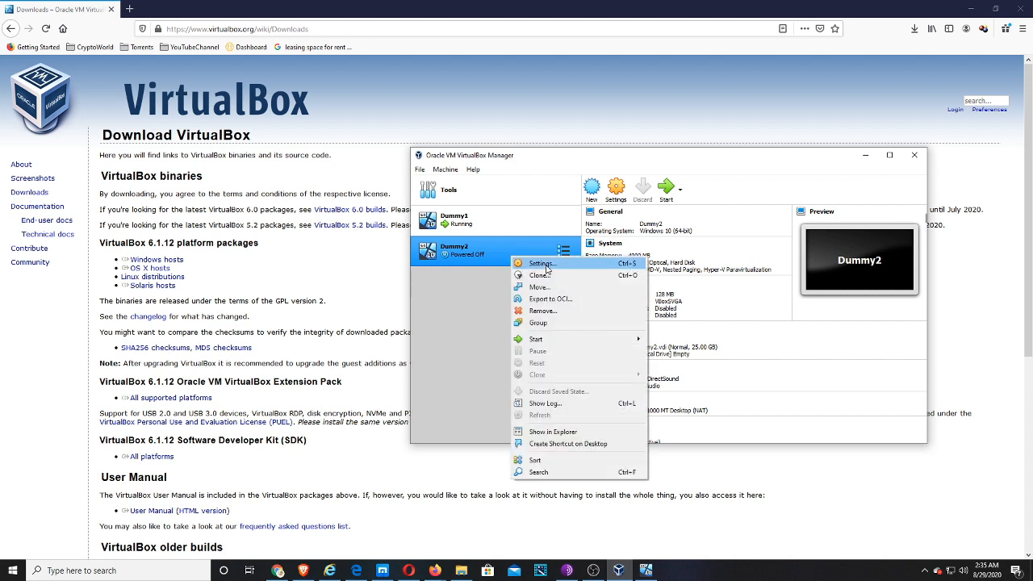
left_click(542, 264)
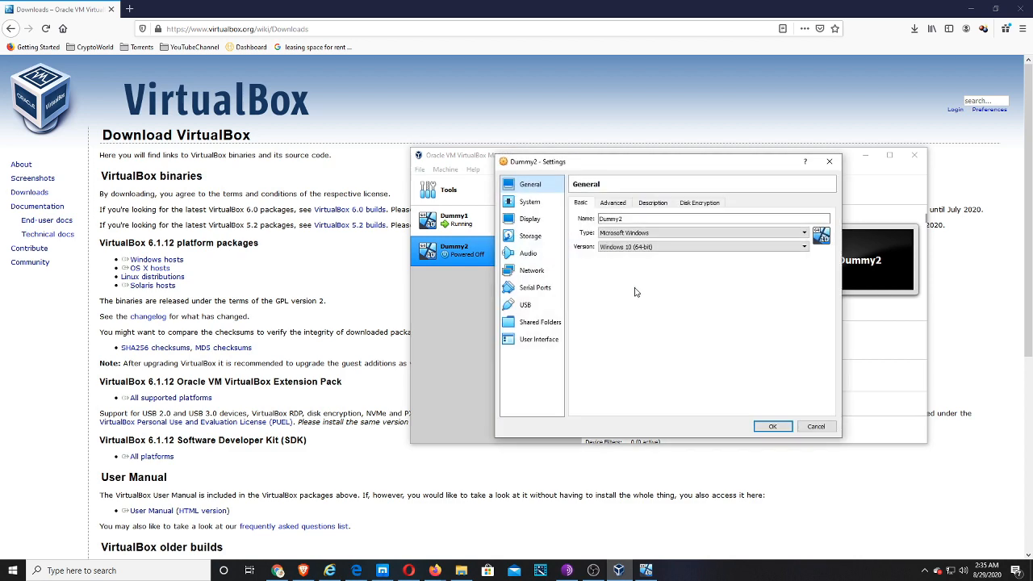
left_click(539, 203)
left_click_drag(670, 167, 658, 237)
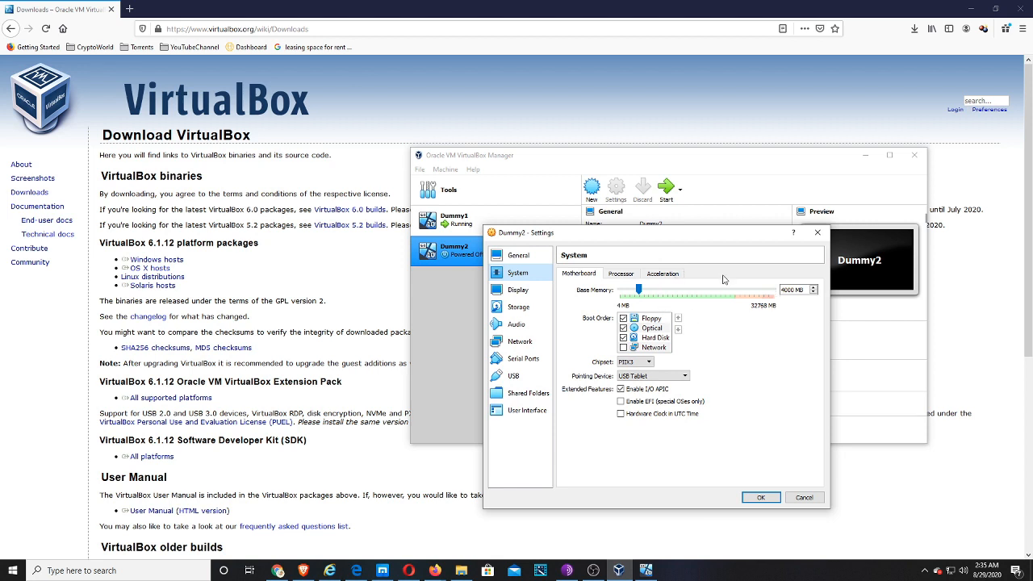
Review Dummy2's base memory, processor and acceleration settings, and return to the motherboard settings
left_click_drag(797, 289, 778, 290)
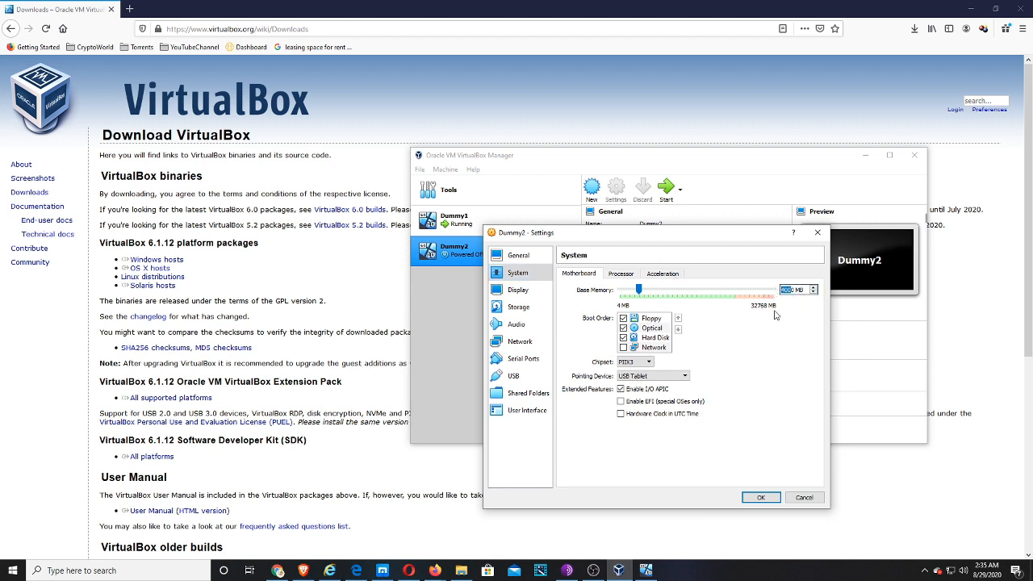
left_click(619, 275)
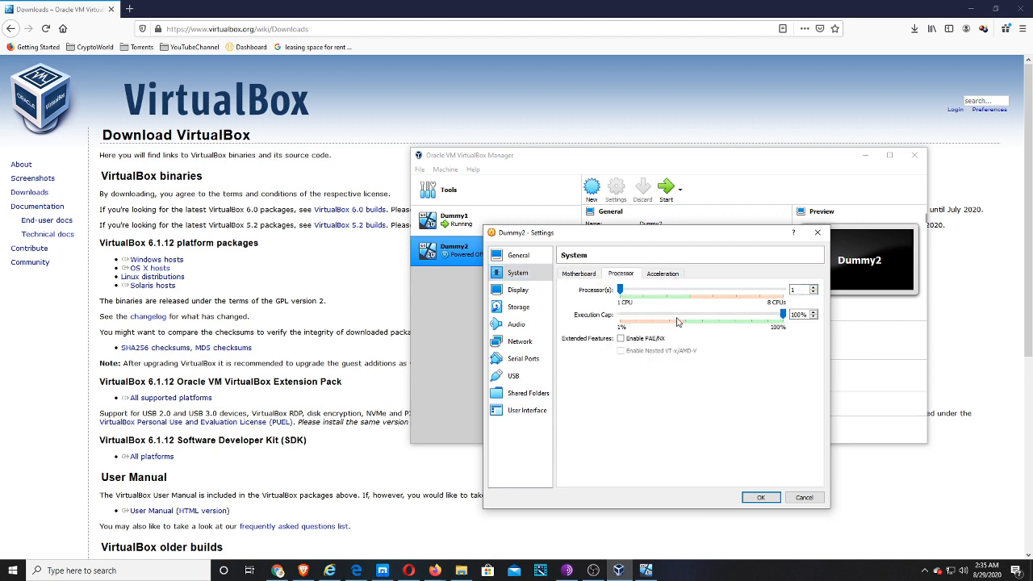
left_click(668, 276)
left_click(622, 274)
left_click(595, 277)
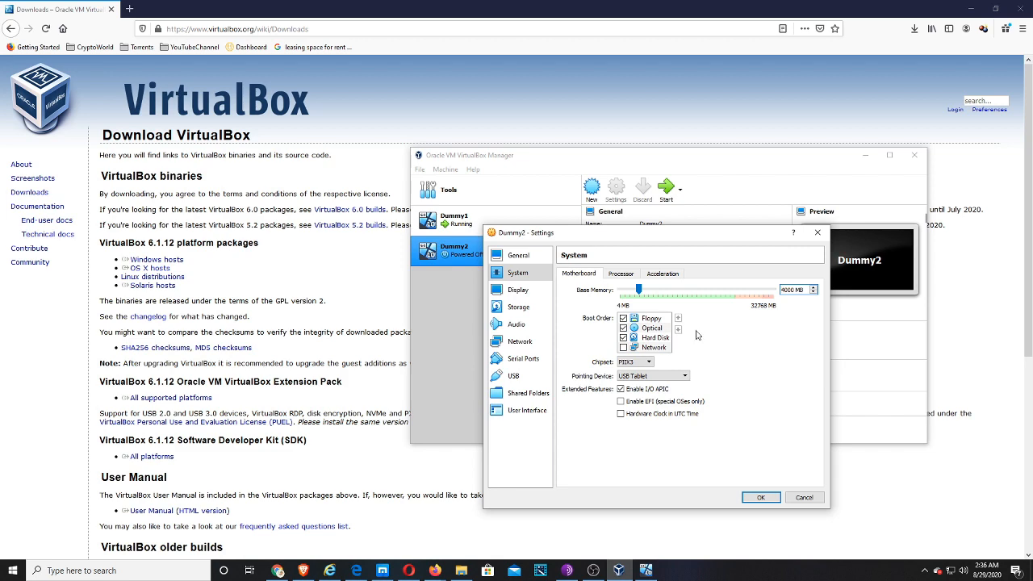
Go to Dummy2's Storage settings and select the empty optical drive under the SATA controller
left_click_drag(674, 242, 699, 245)
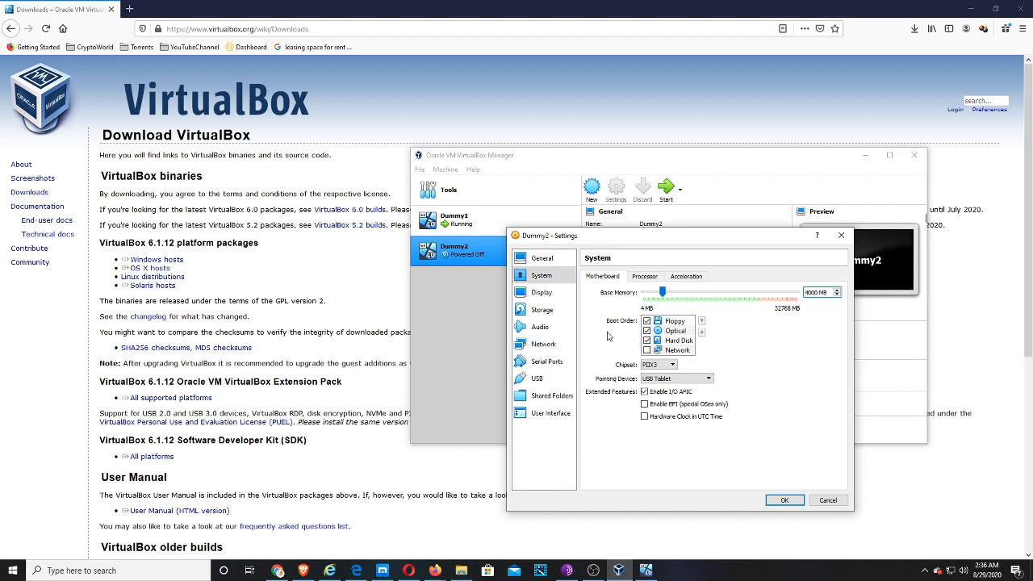
left_click(555, 311)
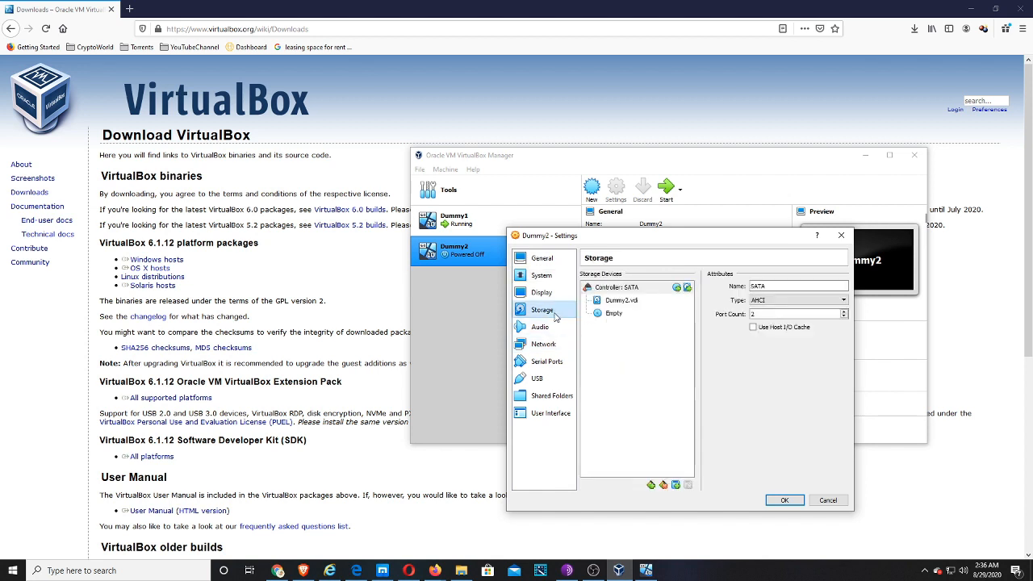
left_click(614, 315)
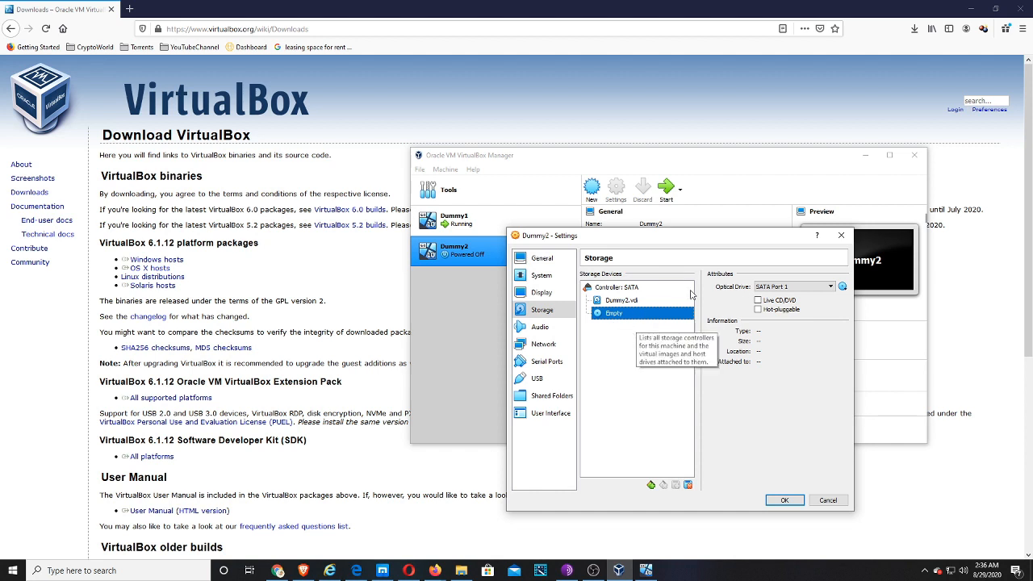
Switch to File Explorer and check the contents of MediaDrive (D:), returning to This PC
key("super+e")
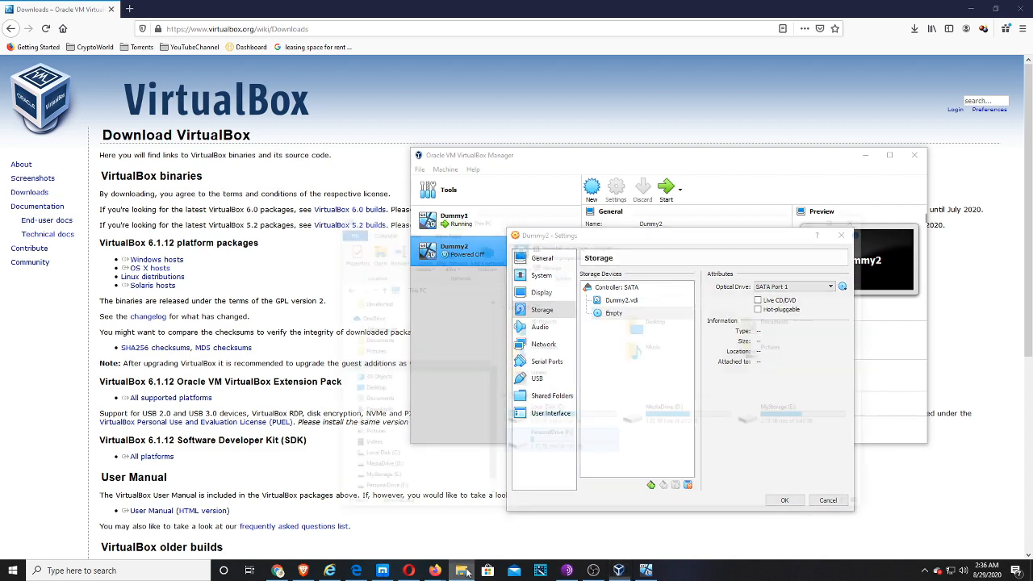
left_click(563, 395)
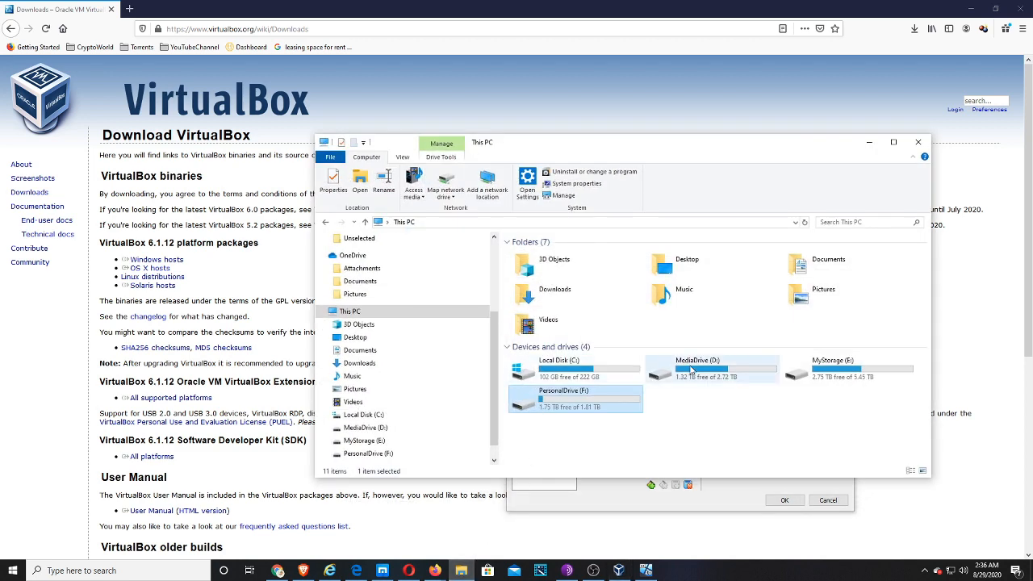
left_click(839, 371)
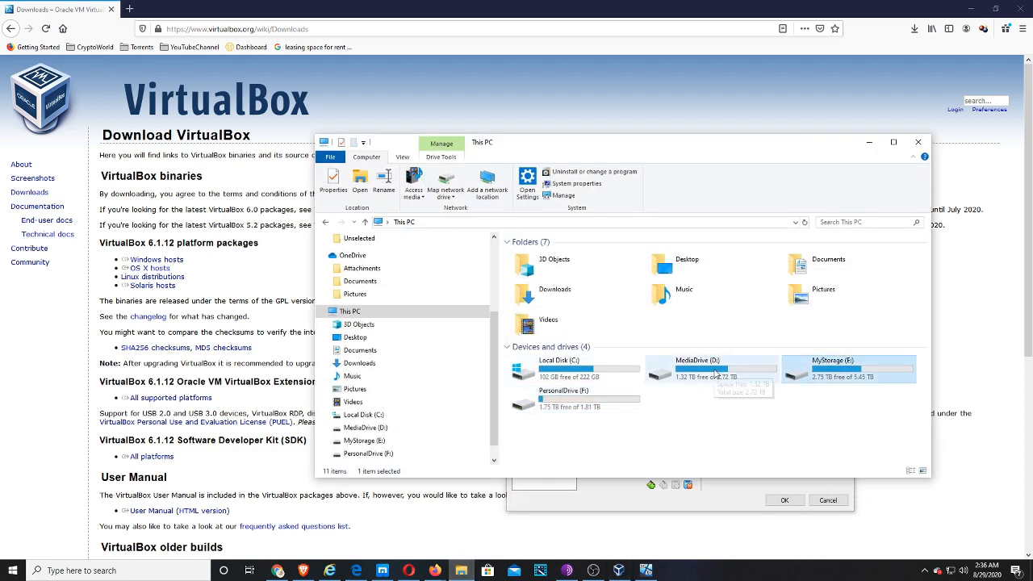
double_click(720, 385)
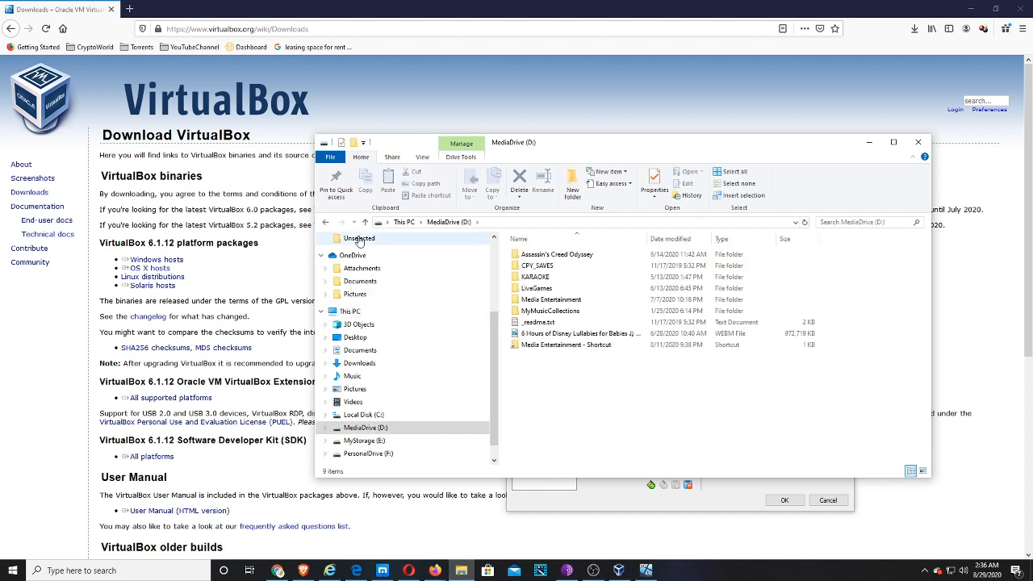
left_click(325, 222)
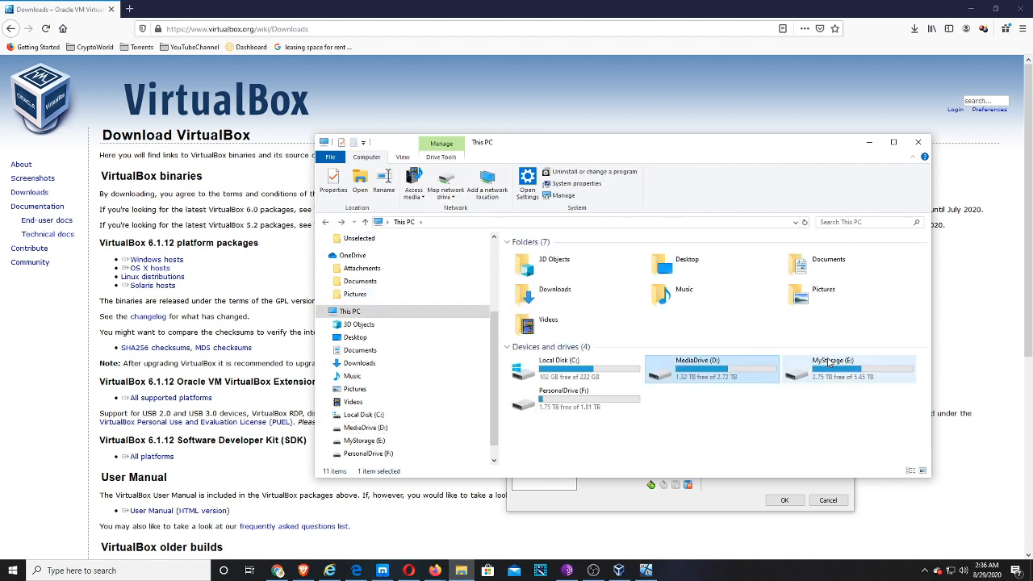
Open the Operation Systems & MS Office folder inside Support on MyStorage (E:)
double_click(829, 363)
left_click(533, 312)
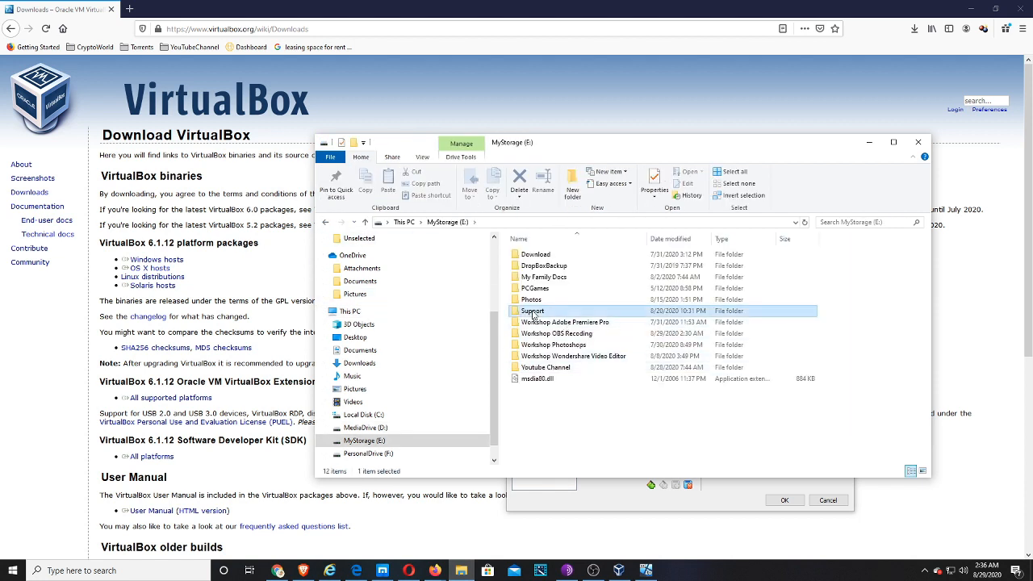
double_click(533, 313)
double_click(565, 300)
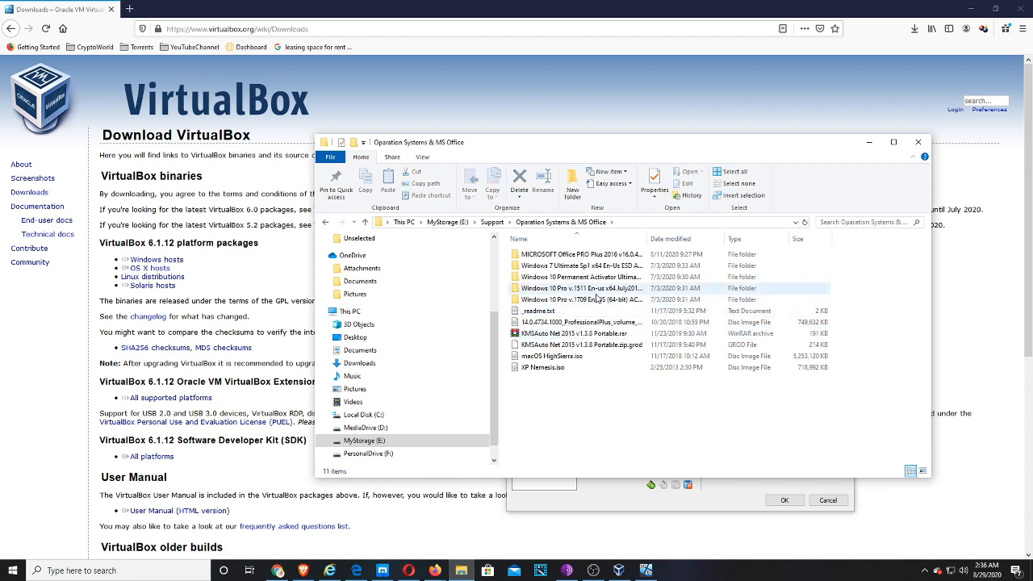
Check the Windows 10 Pro v.1511 folder, copy the path of the Windows 10 Pro v.1709 folder, and minimize File Explorer
double_click(583, 289)
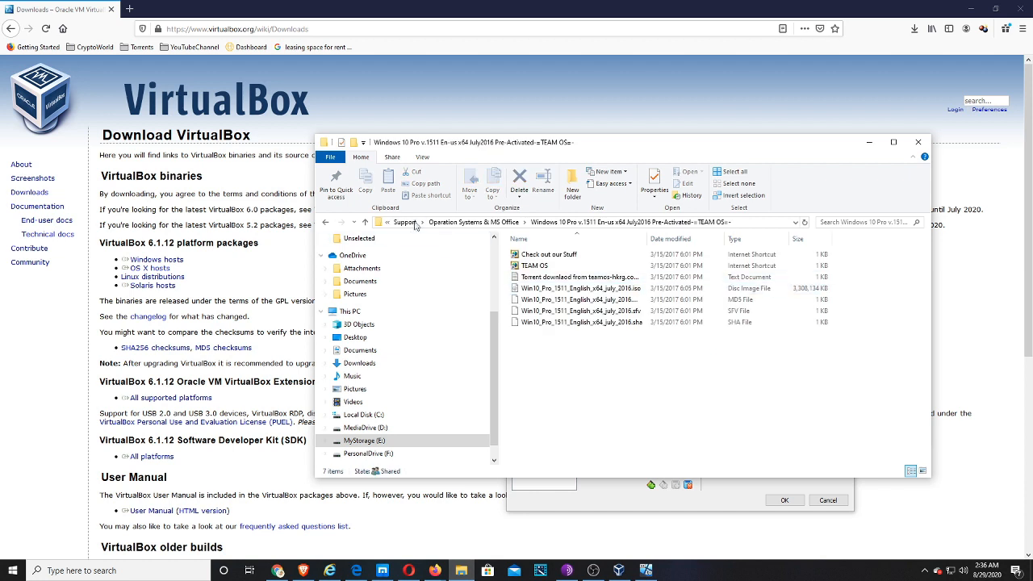
left_click(325, 222)
double_click(556, 301)
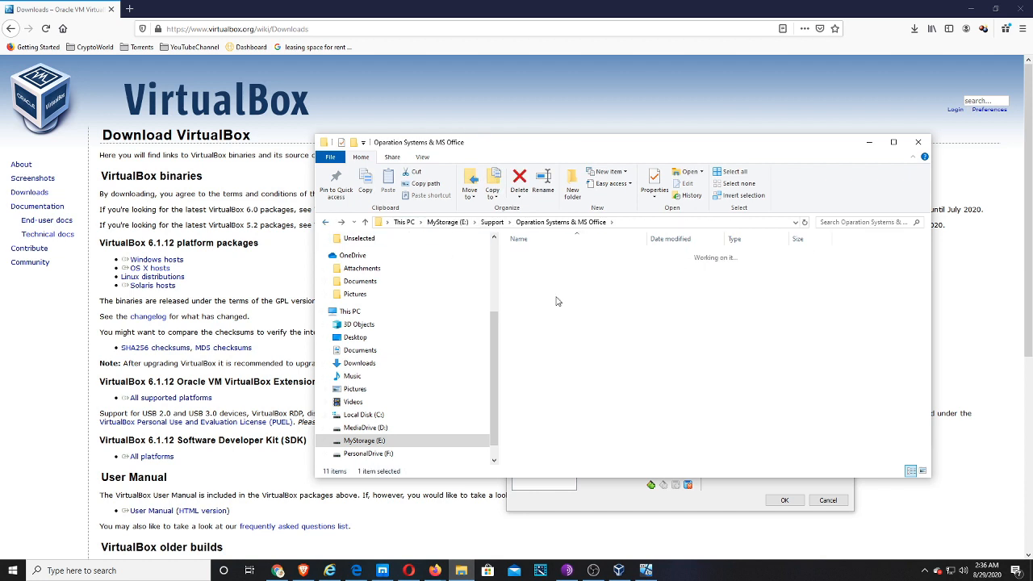
left_click(776, 223)
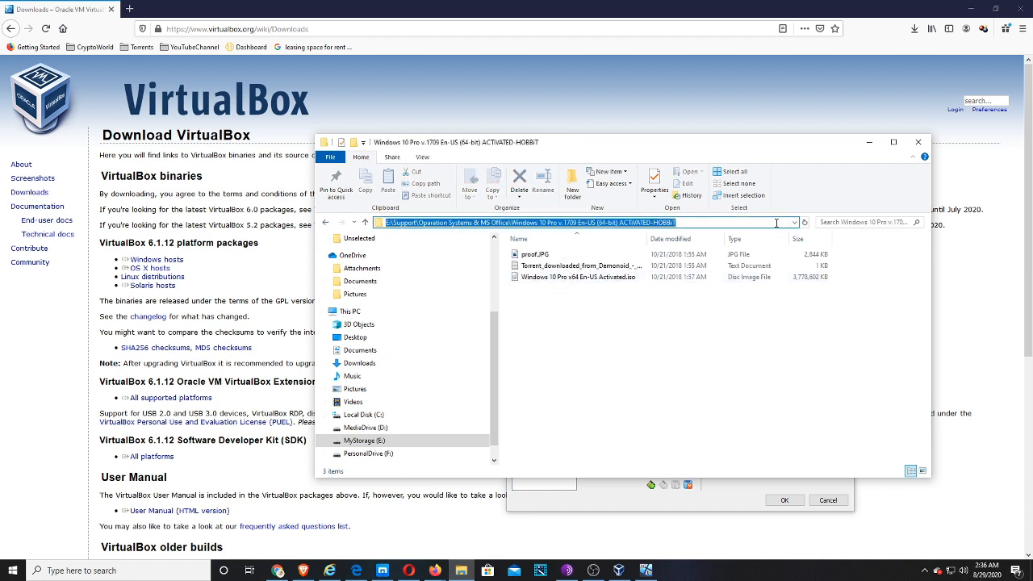
left_click(869, 143)
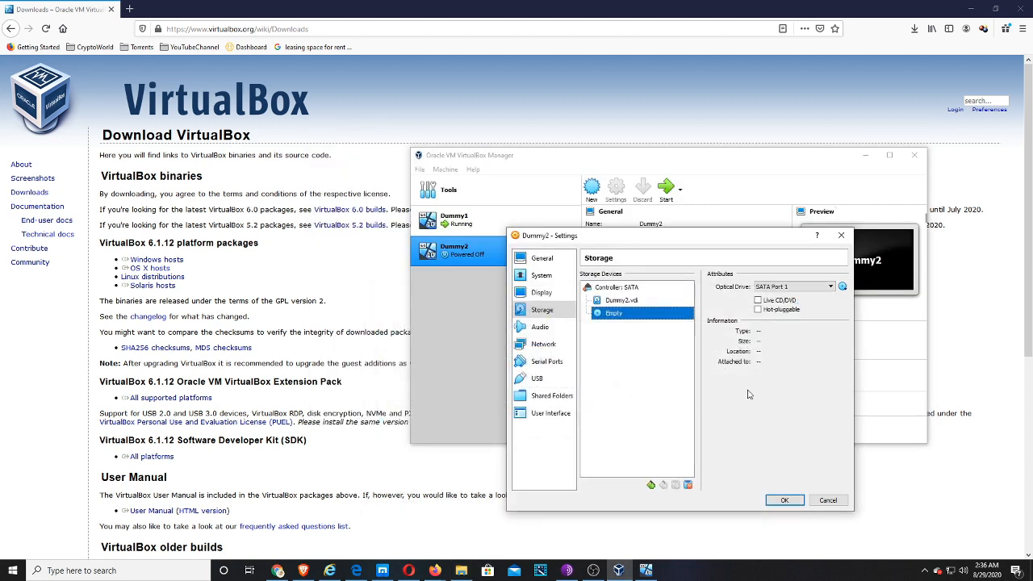
Attach Windows 10 Pro x64 En-US Activated.iso from the v.1709 folder to Dummy2's empty optical drive
left_click(844, 288)
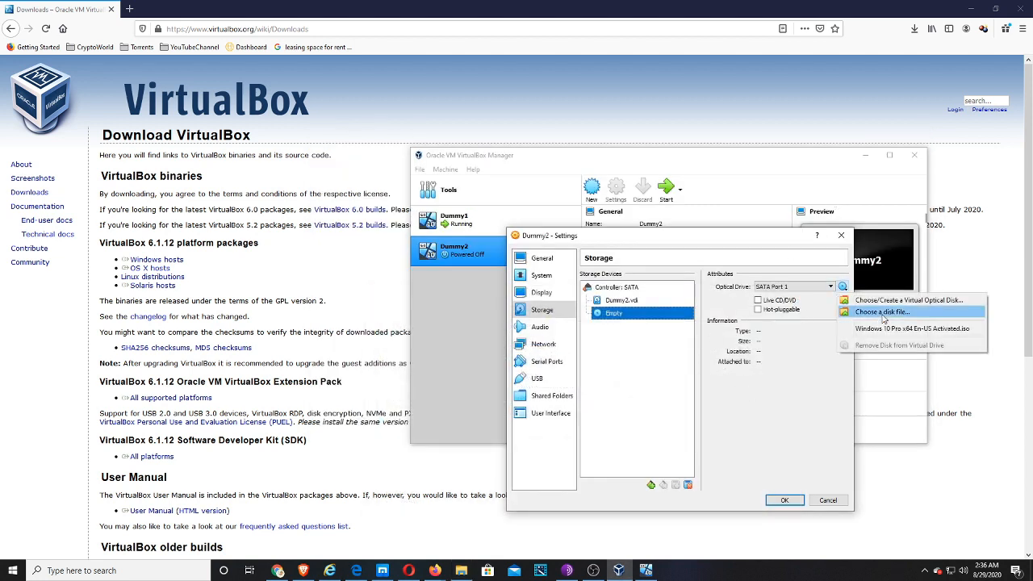
left_click(883, 314)
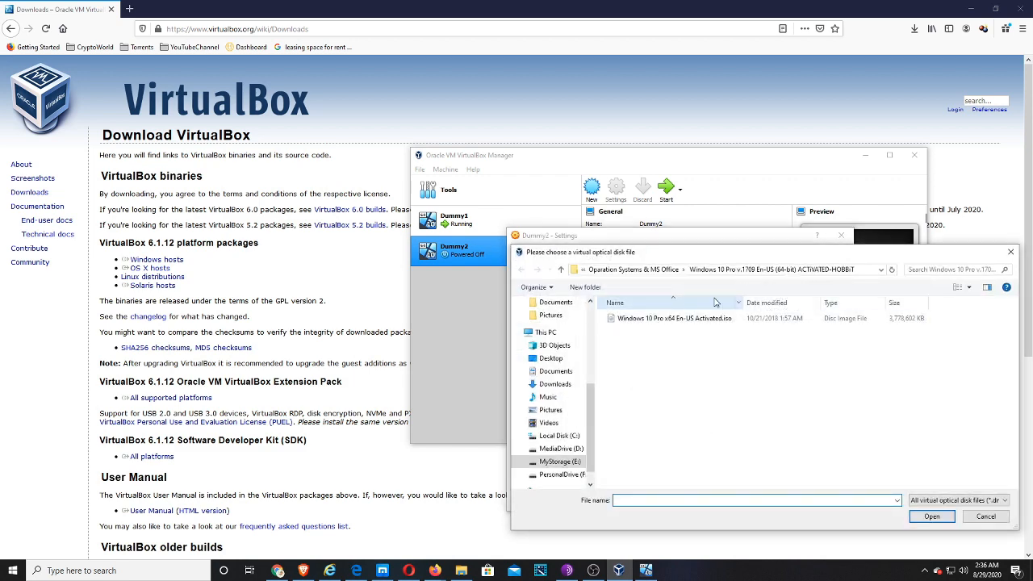
left_click(876, 271)
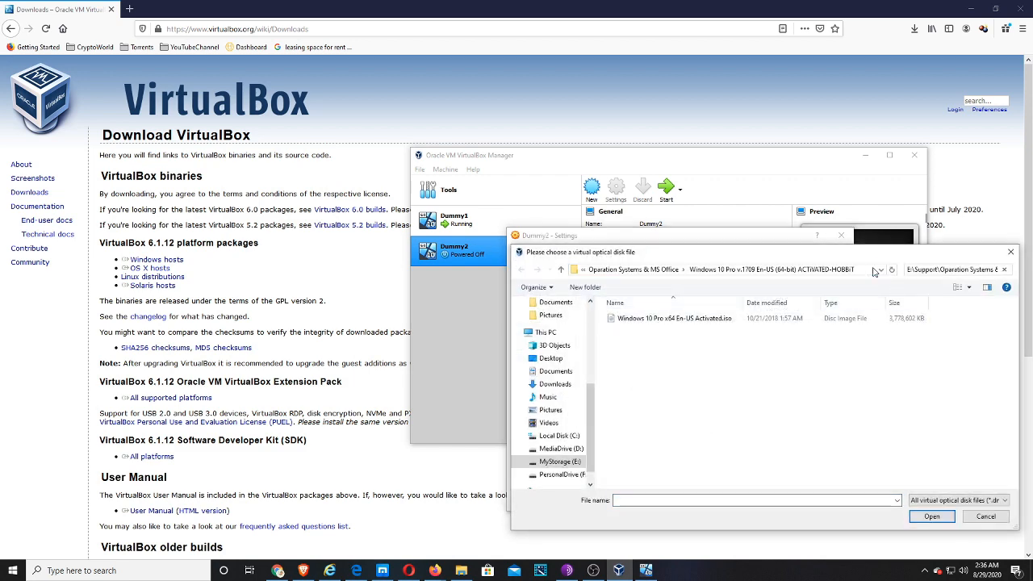
key("Return")
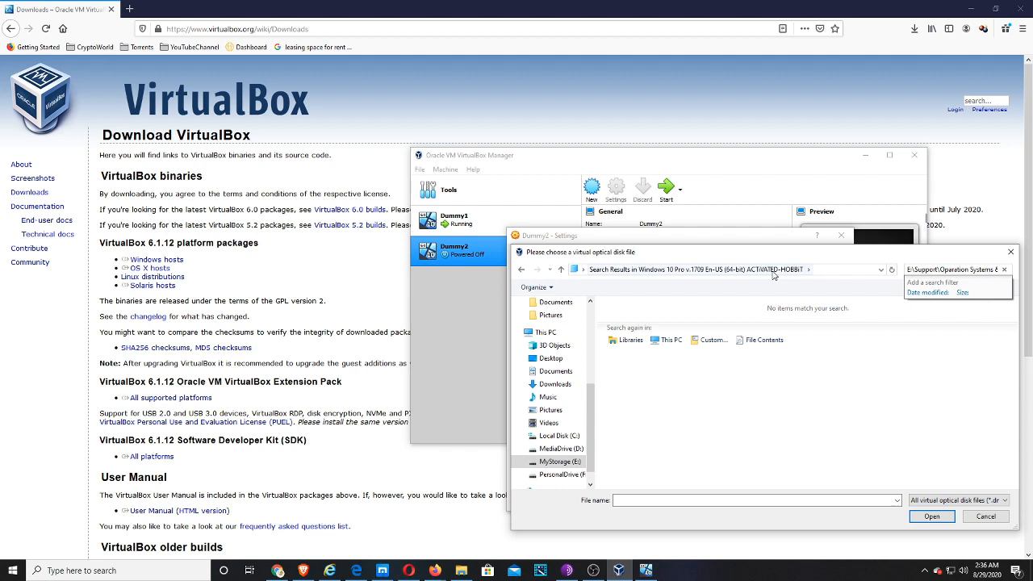
left_click(824, 270)
key("Return")
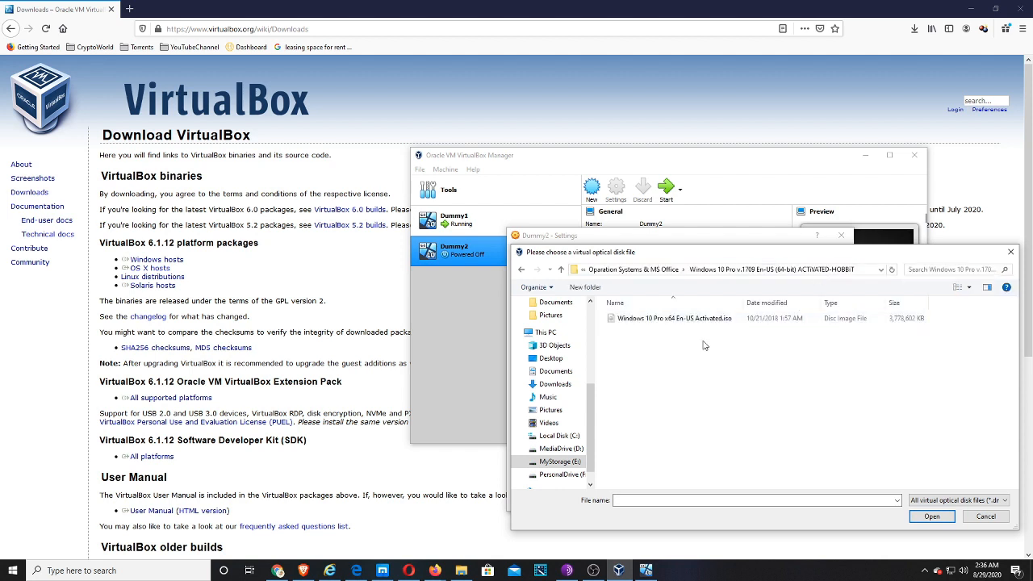
double_click(660, 319)
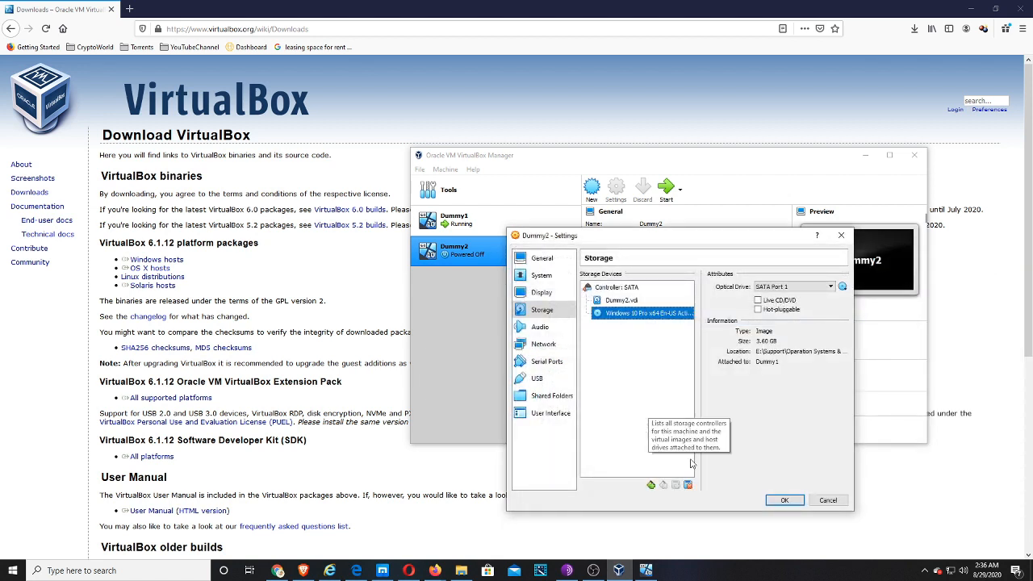
In Dummy2's System boot order, disable Floppy and move it below Hard Disk so Optical comes first
left_click(626, 300)
left_click(543, 292)
left_click(555, 276)
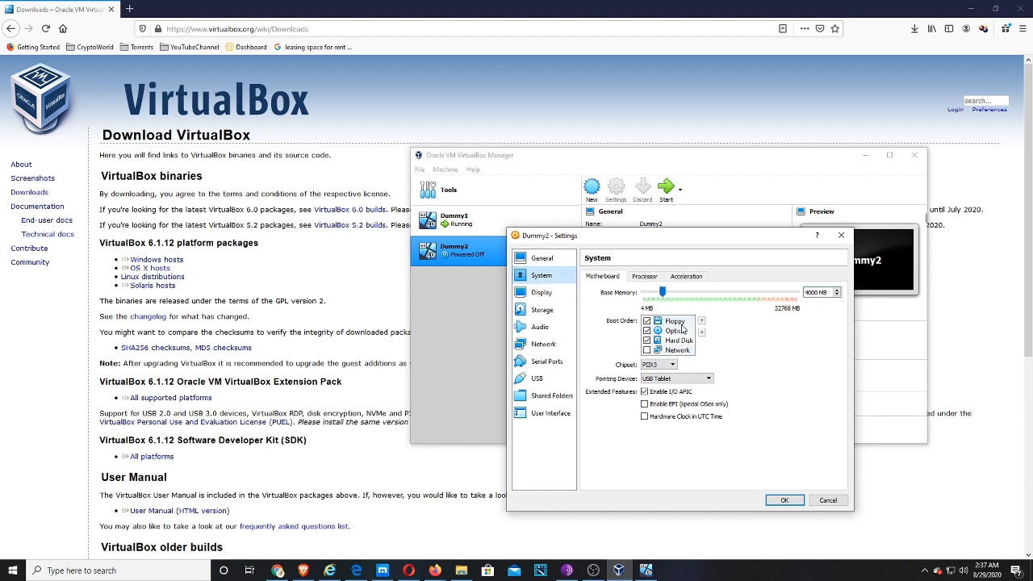
left_click(647, 321)
left_click(681, 321)
left_click(701, 331)
left_click(701, 332)
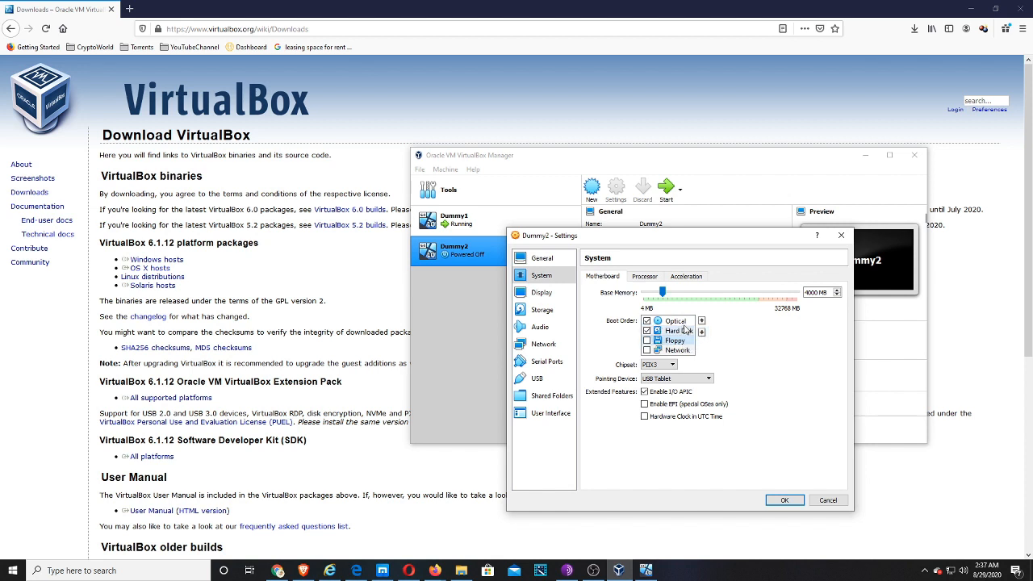
left_click(678, 321)
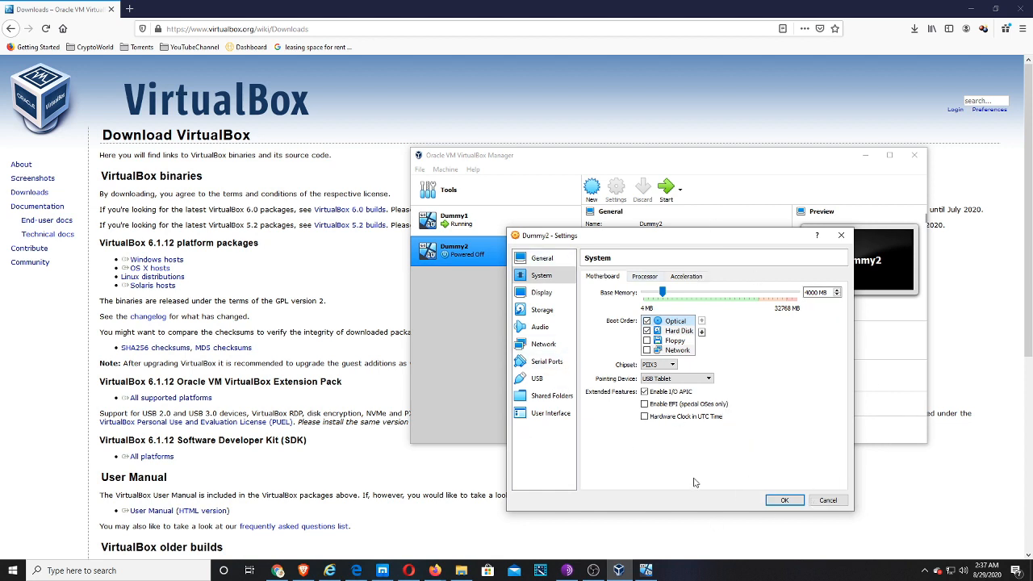
Review Dummy2's Display settings, including remote display and recording, and look over the Storage, System and General settings
left_click(542, 292)
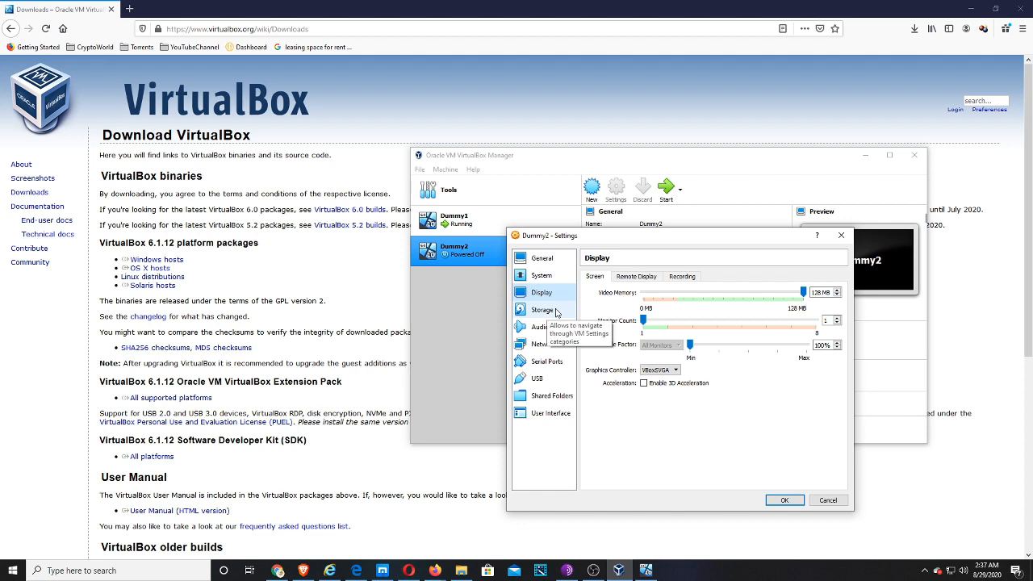
left_click(682, 276)
left_click(650, 277)
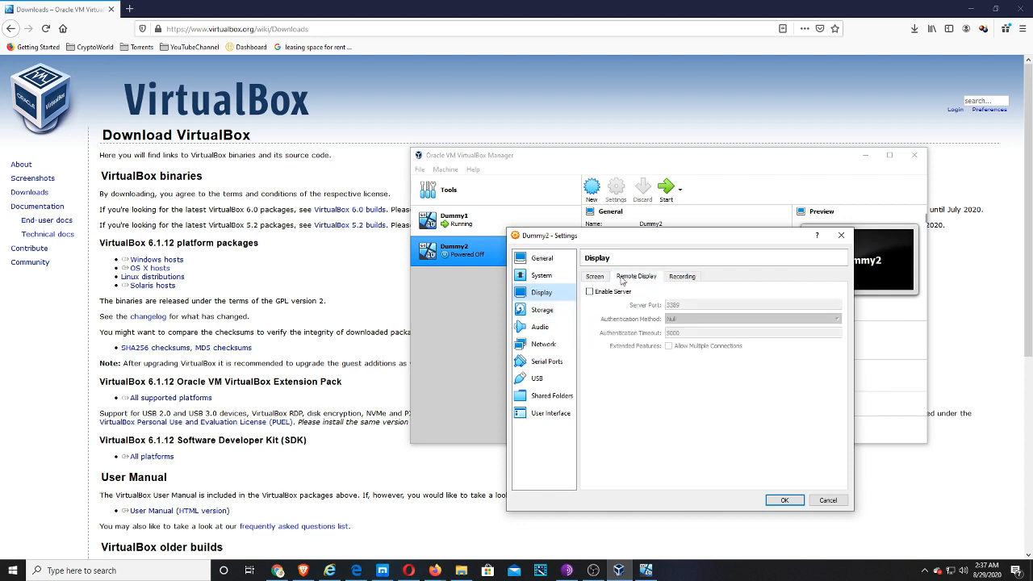
left_click(595, 276)
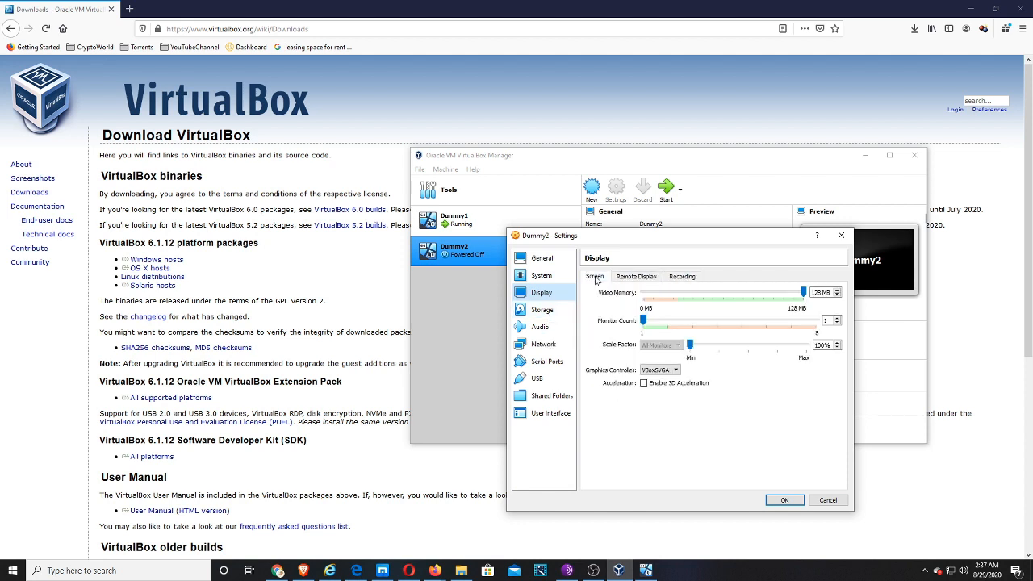
left_click(542, 310)
left_click(542, 278)
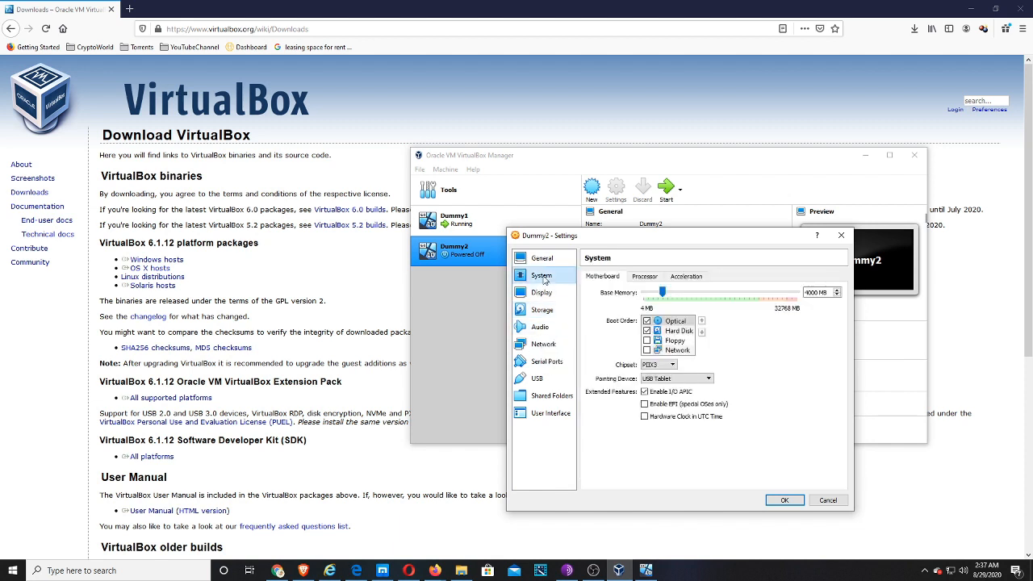
left_click(542, 292)
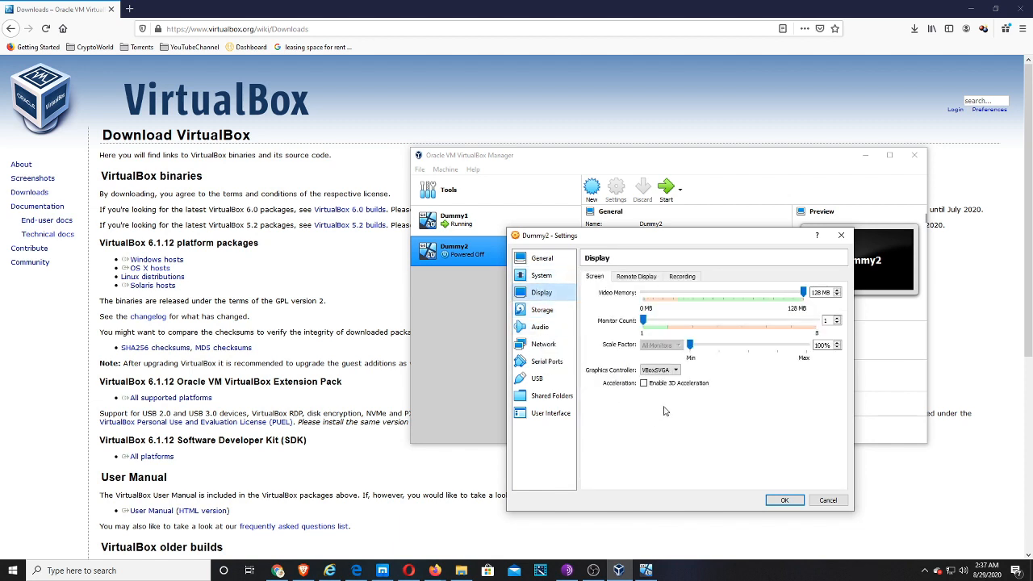
left_click(536, 272)
left_click(542, 258)
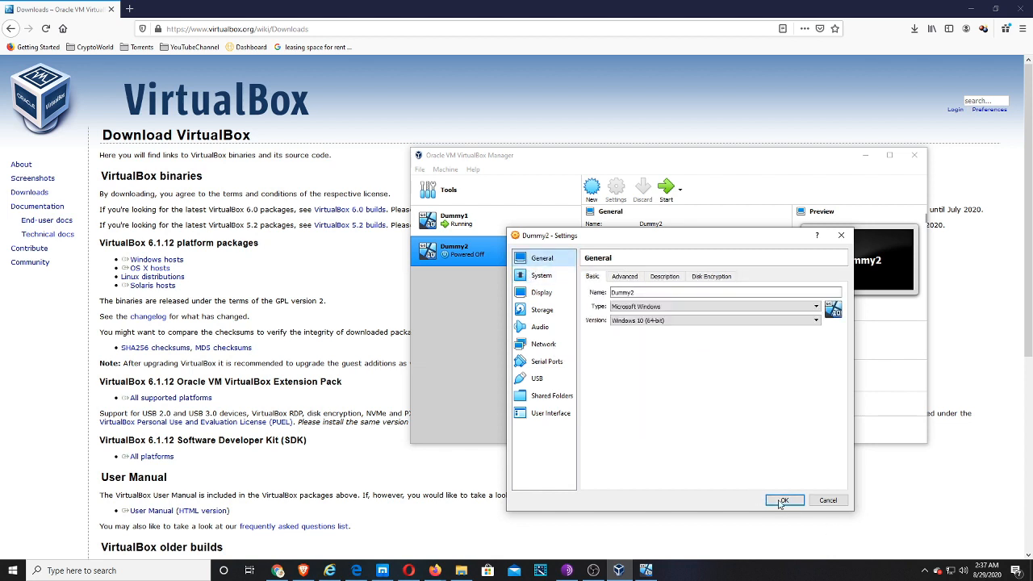
Save Dummy2's settings and start the machine with Windows 10 Pro x64 En-US Activated.iso as the start-up disk
left_click(784, 500)
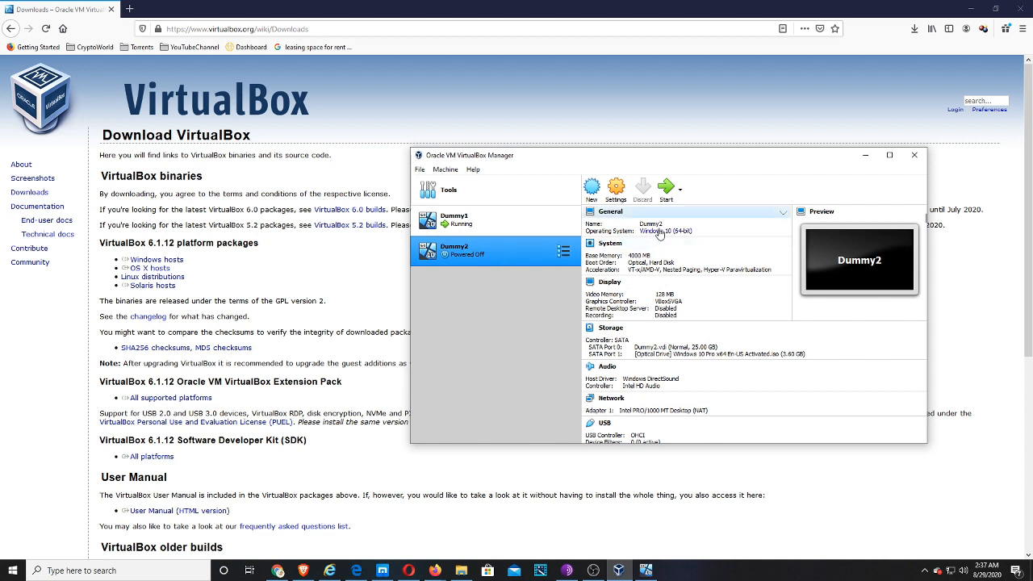
left_click(668, 194)
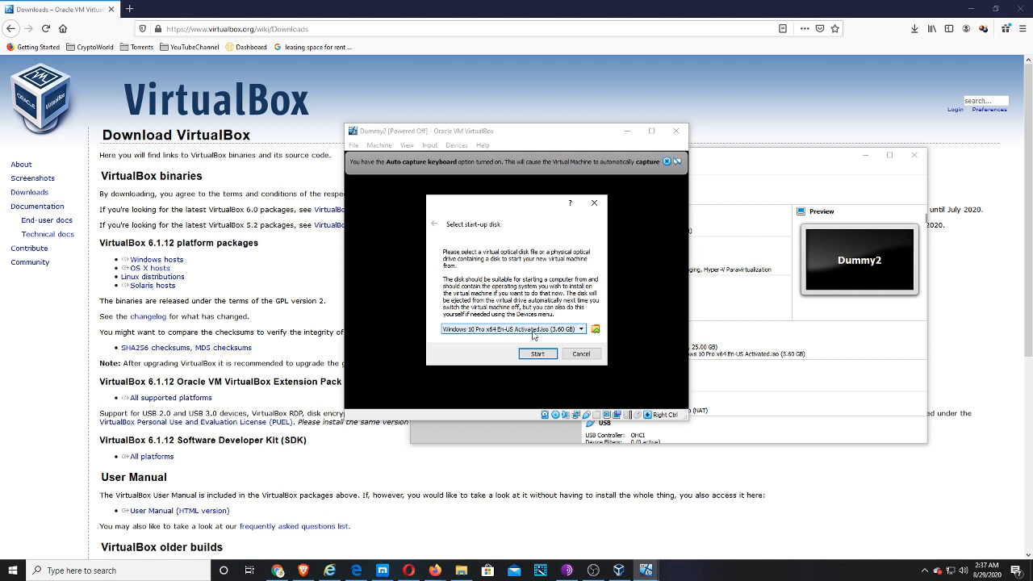
left_click(536, 355)
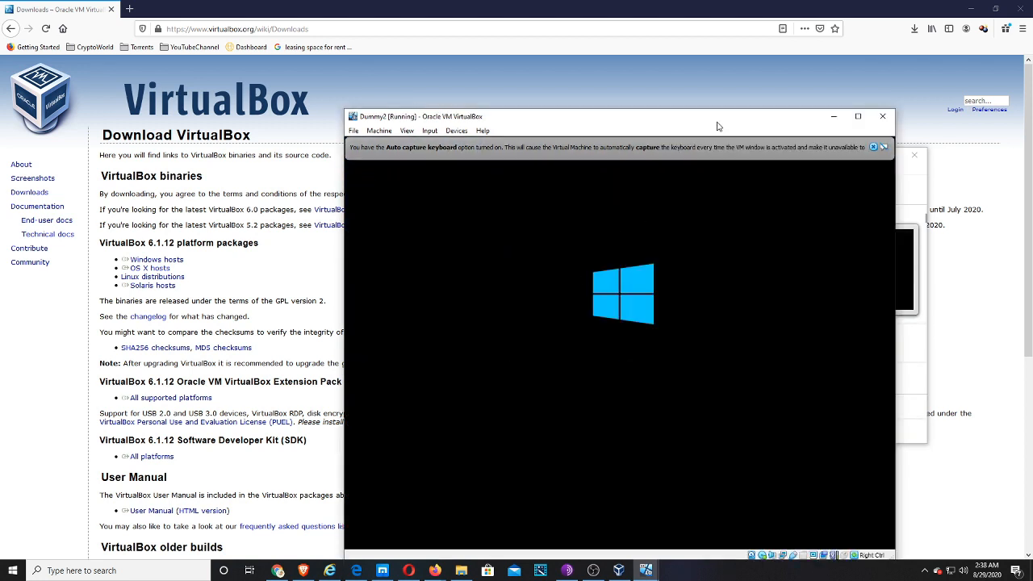
Reposition the Dummy2 window, check the installation progress in Dummy1, and return to Dummy2
left_click_drag(717, 121, 775, 84)
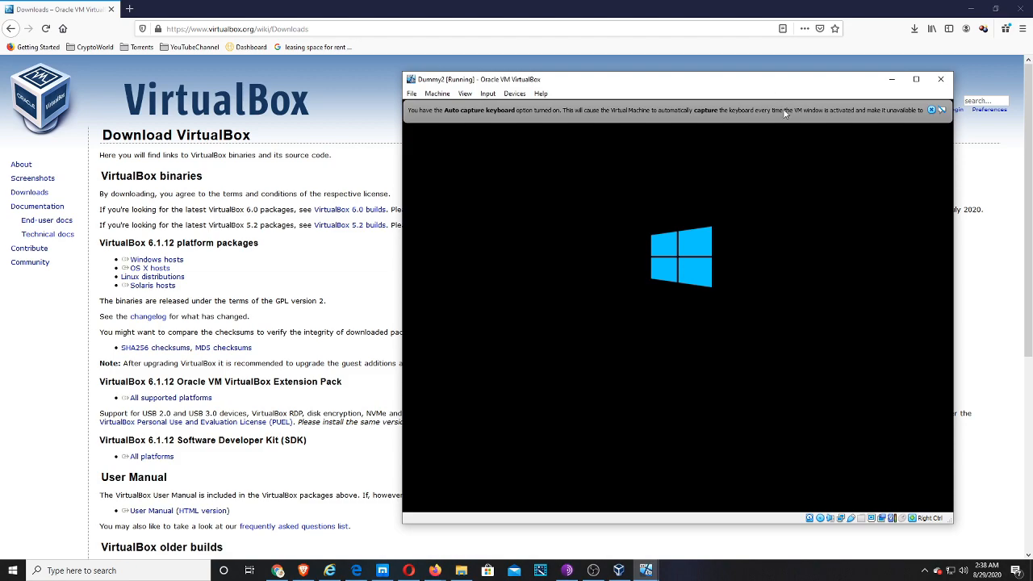
left_click(646, 570)
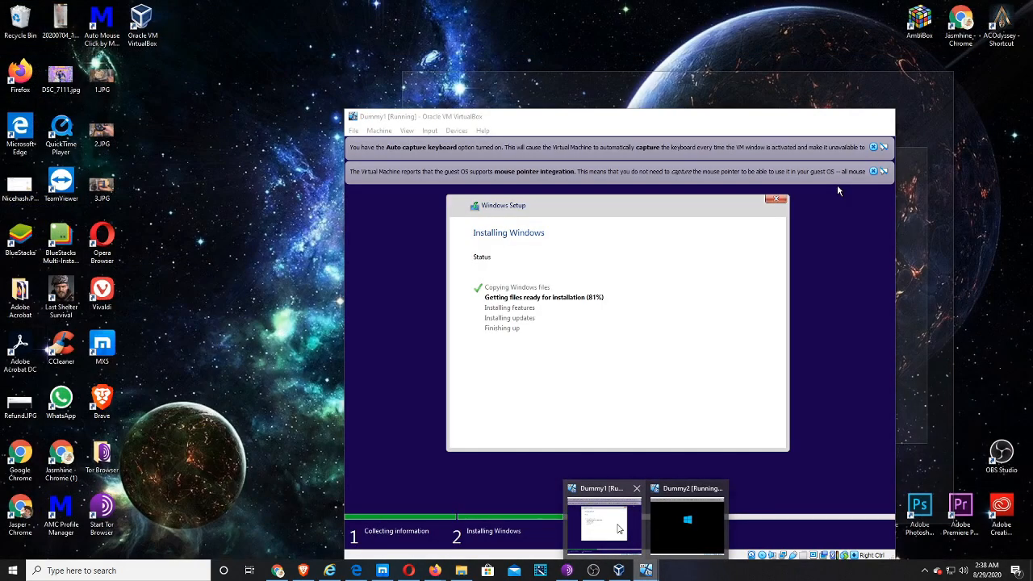
left_click(619, 528)
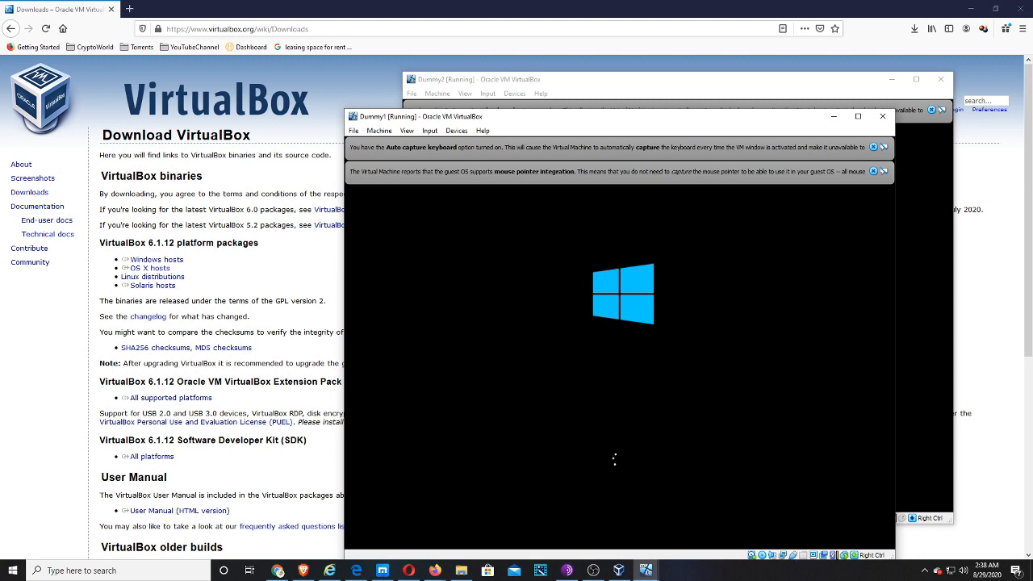
left_click(833, 91)
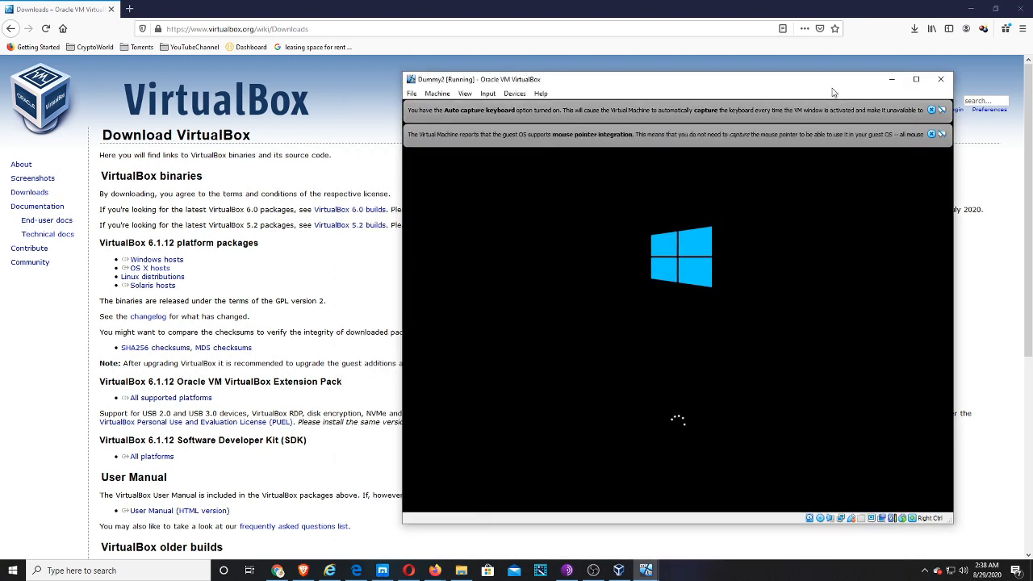
left_click_drag(834, 91, 799, 91)
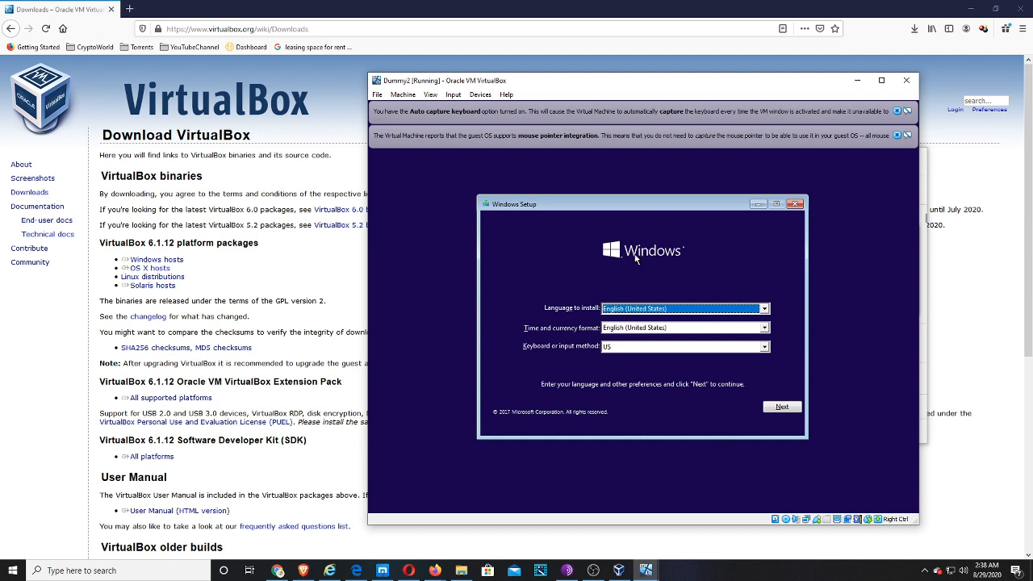
Start the Windows installation in English (United States), accept the license terms, and proceed to the installation drive selection
left_click(780, 410)
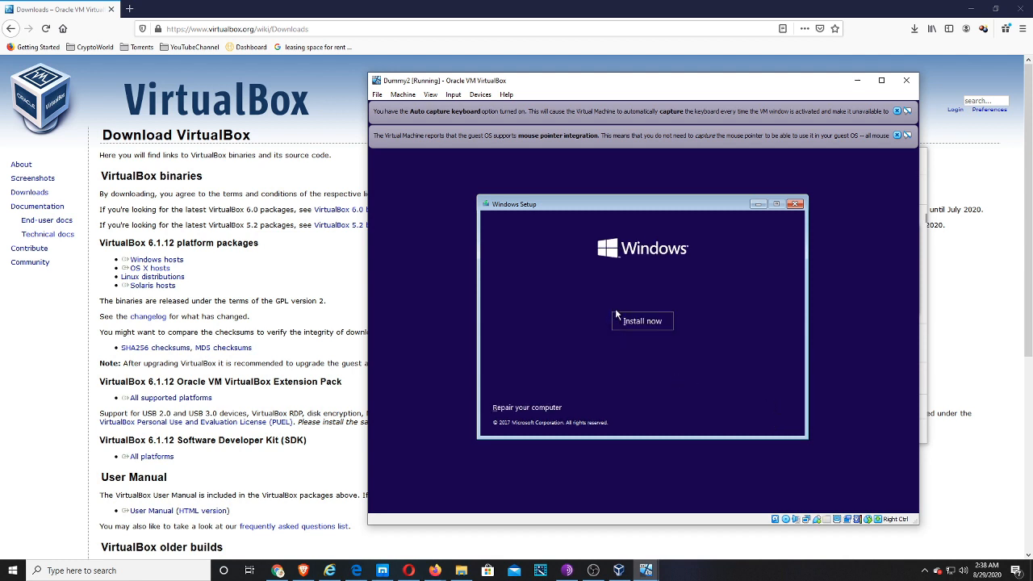
left_click(623, 322)
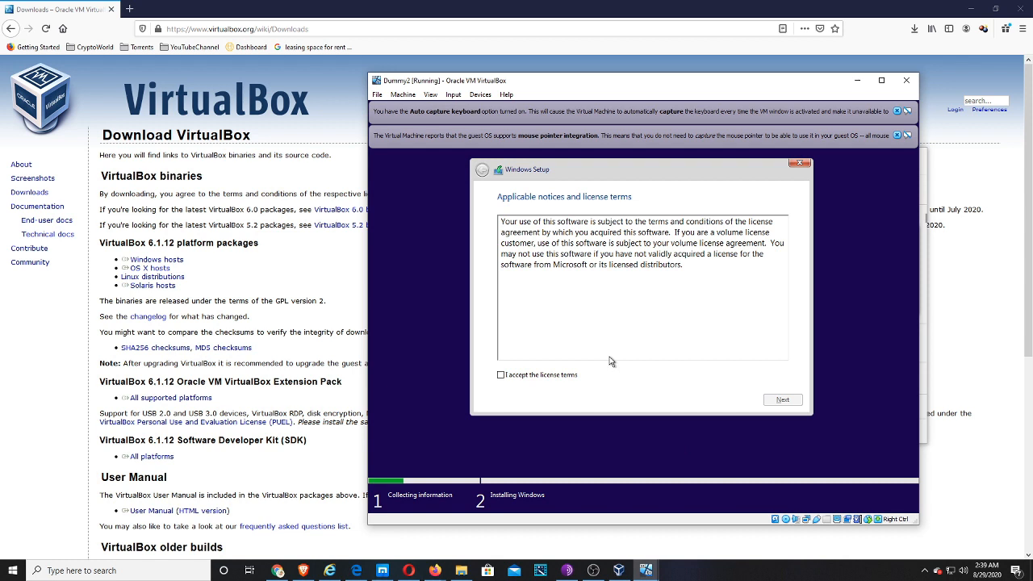
left_click(566, 378)
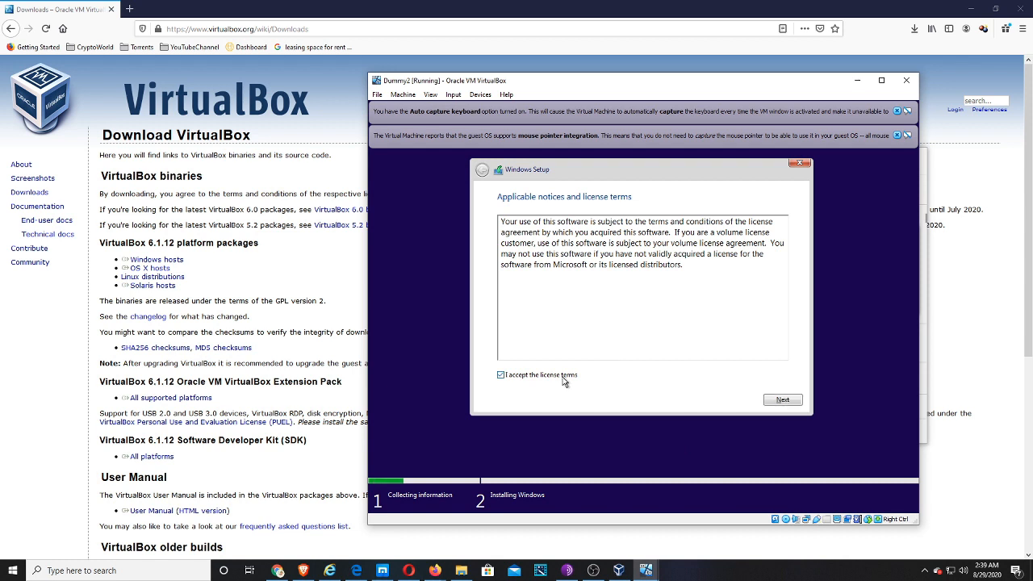
left_click(781, 400)
left_click(611, 301)
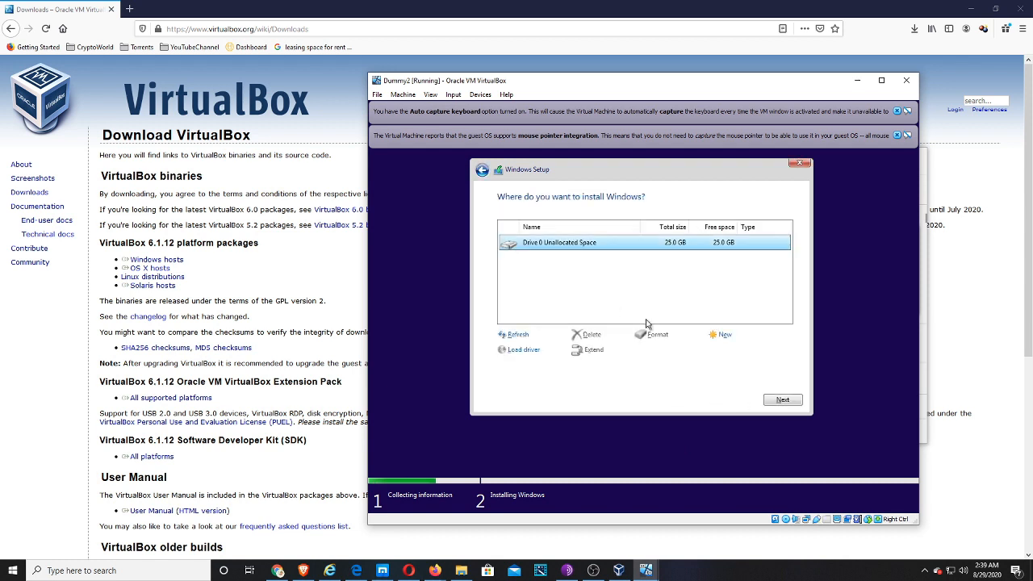
Create a 25600 MB partition from Drive 0's unallocated space and select Drive 0 Partition 2 as the installation target
left_click(720, 334)
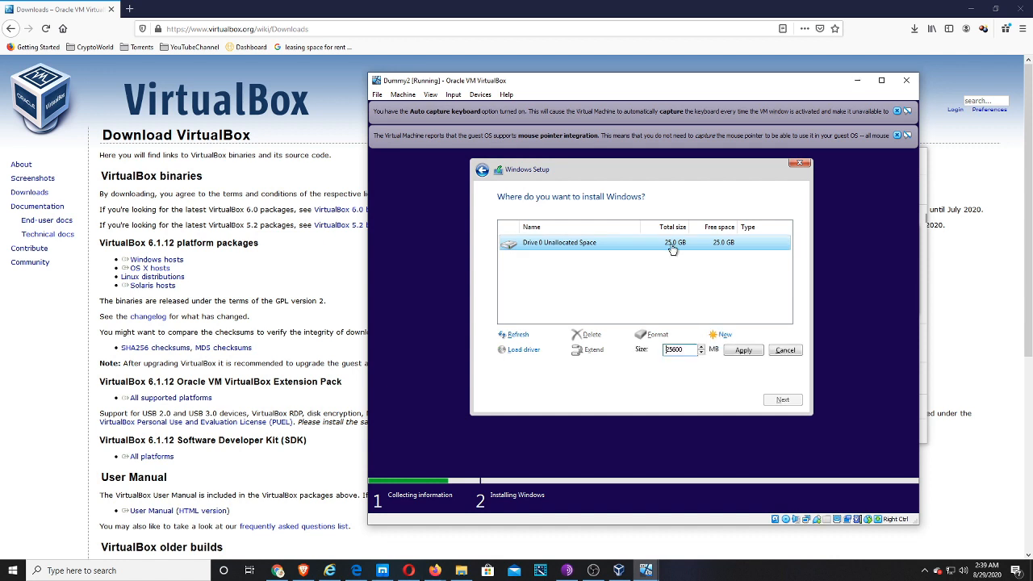
left_click(743, 350)
left_click(730, 357)
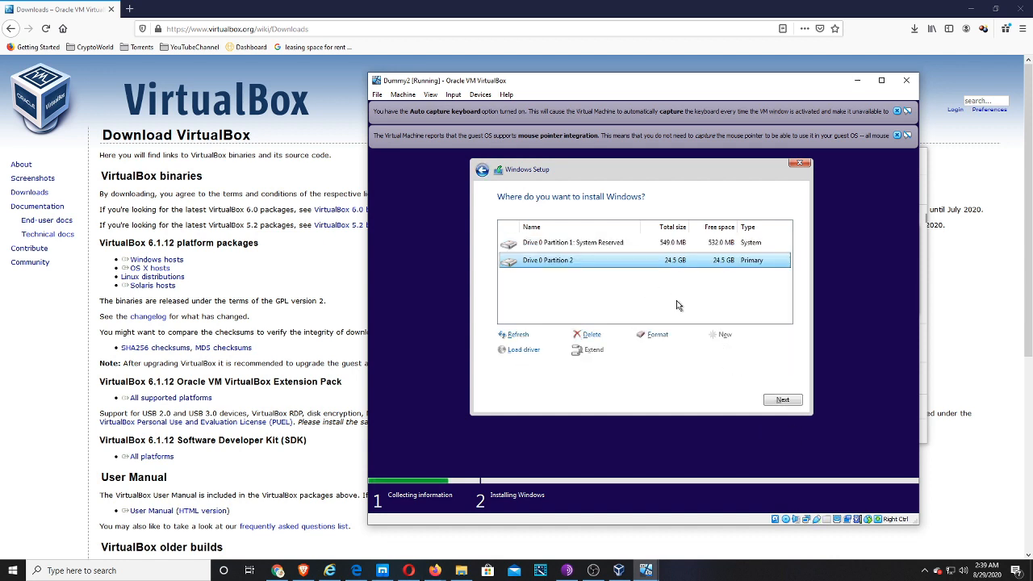
left_click(706, 244)
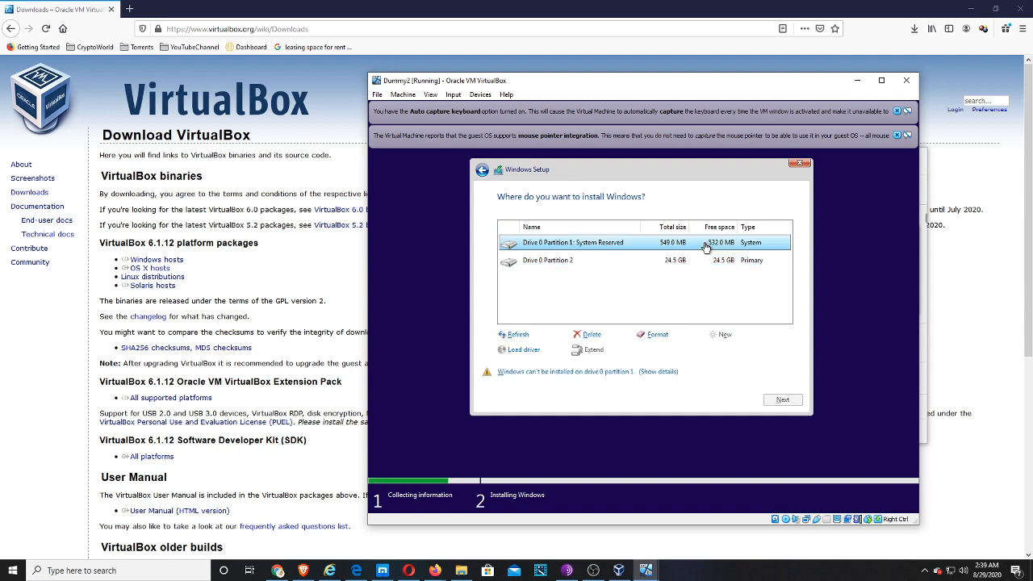
left_click(699, 262)
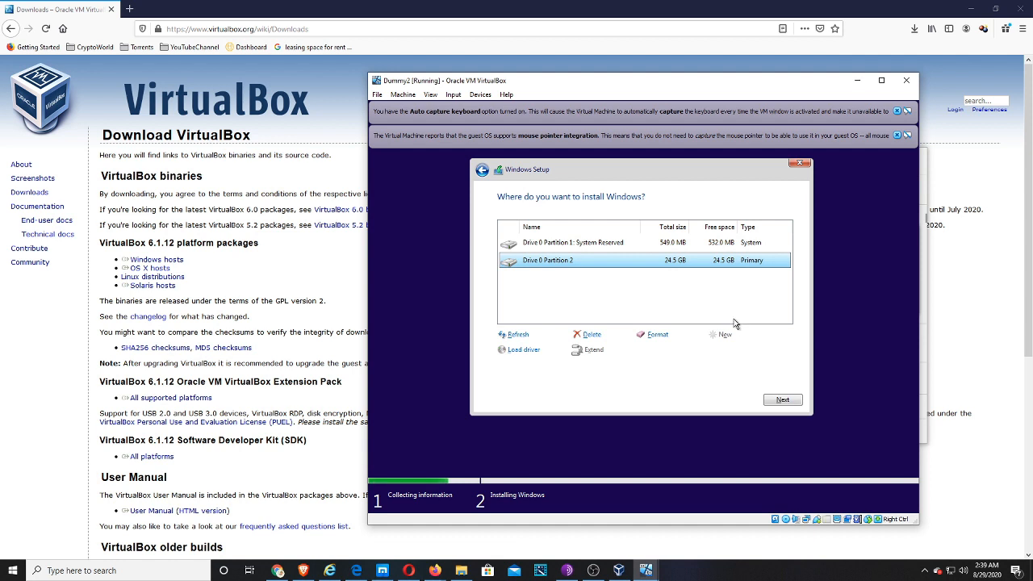
Start installing Windows on Dummy2's Drive 0 Partition 2, and bring up the Dummy1 window beside it to check its installation progress
left_click(779, 400)
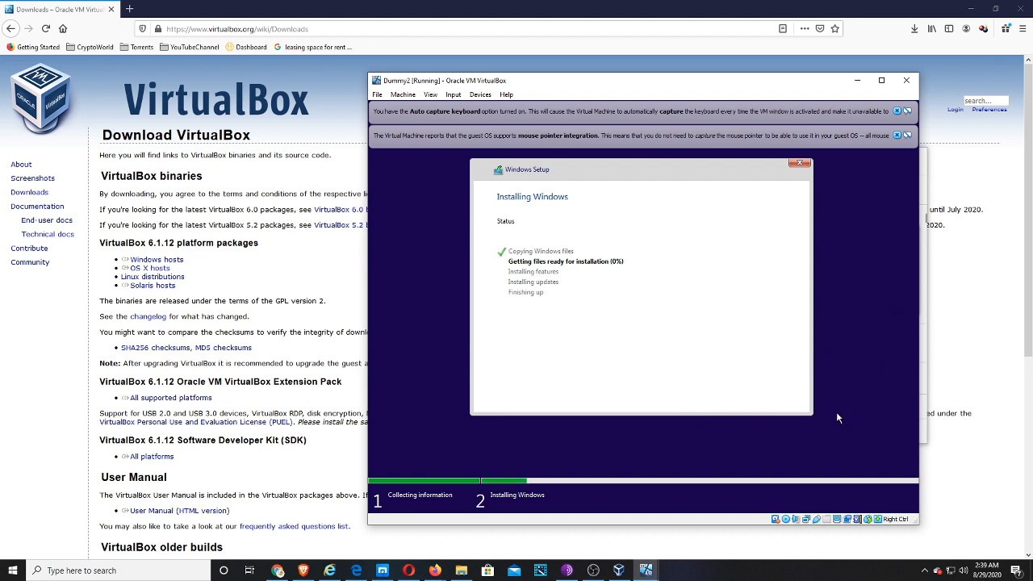
mouse_move(640, 573)
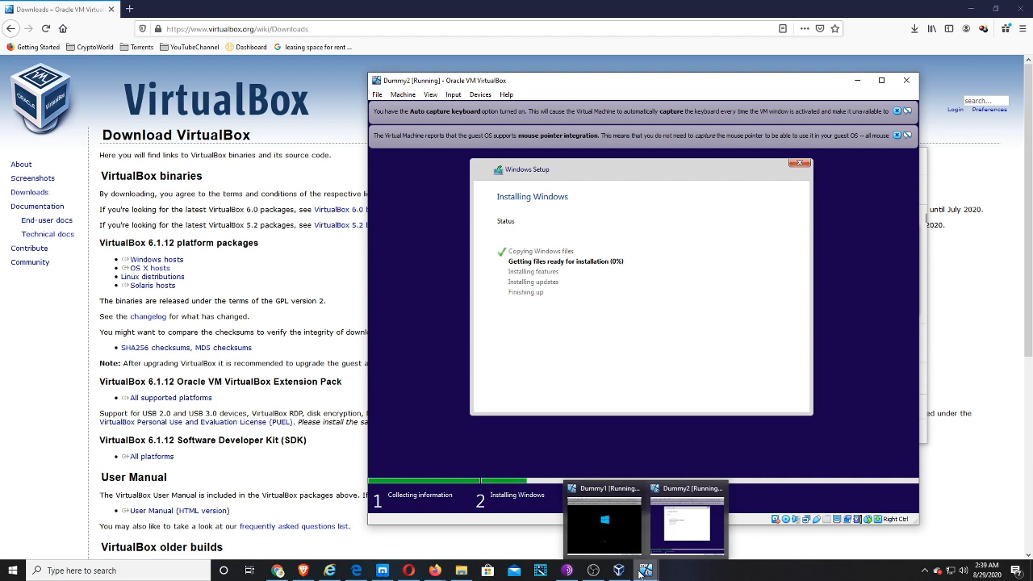
left_click(634, 534)
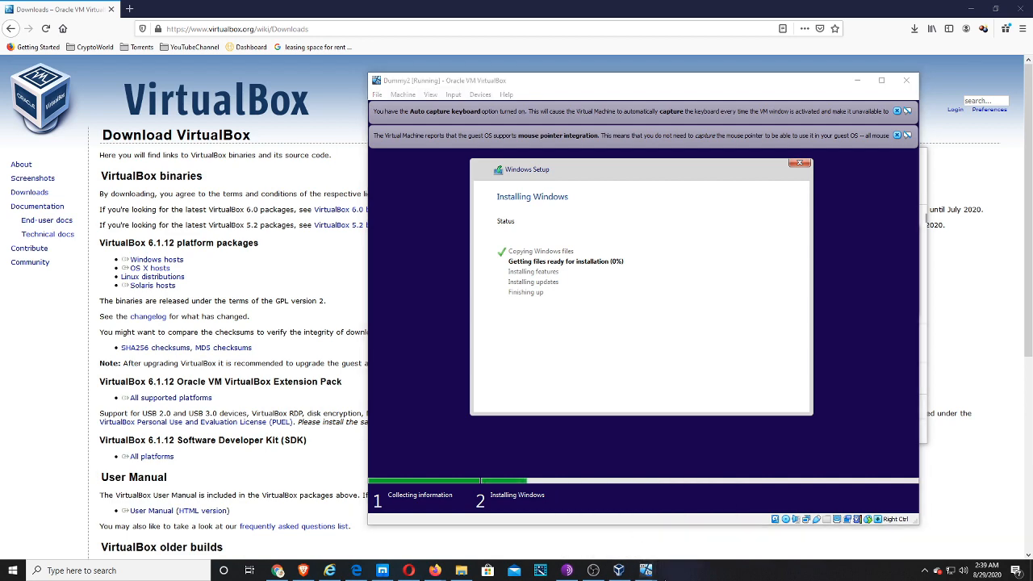
left_click(648, 570)
left_click(675, 542)
left_click(648, 570)
left_click(608, 545)
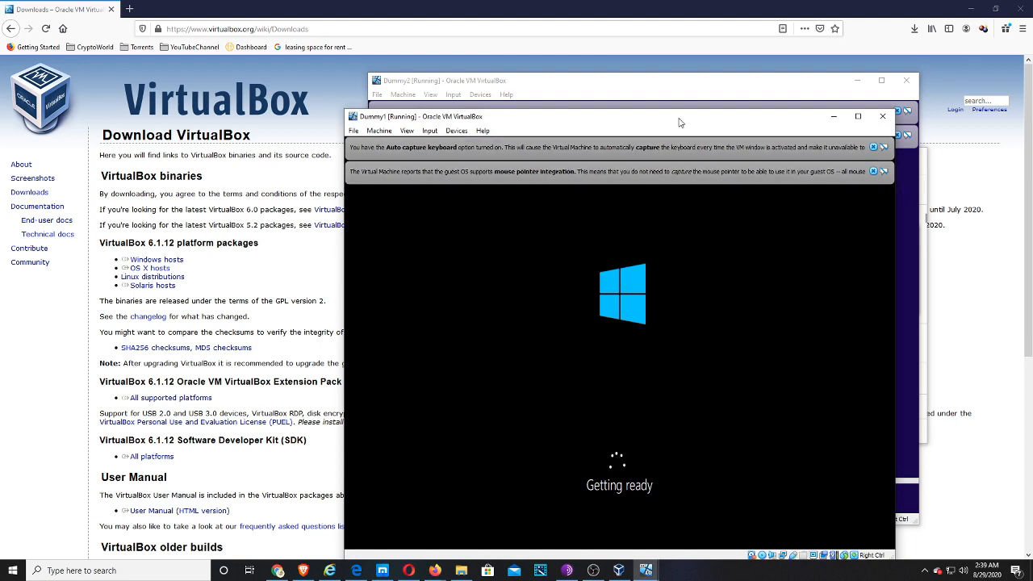
left_click_drag(676, 109, 393, 53)
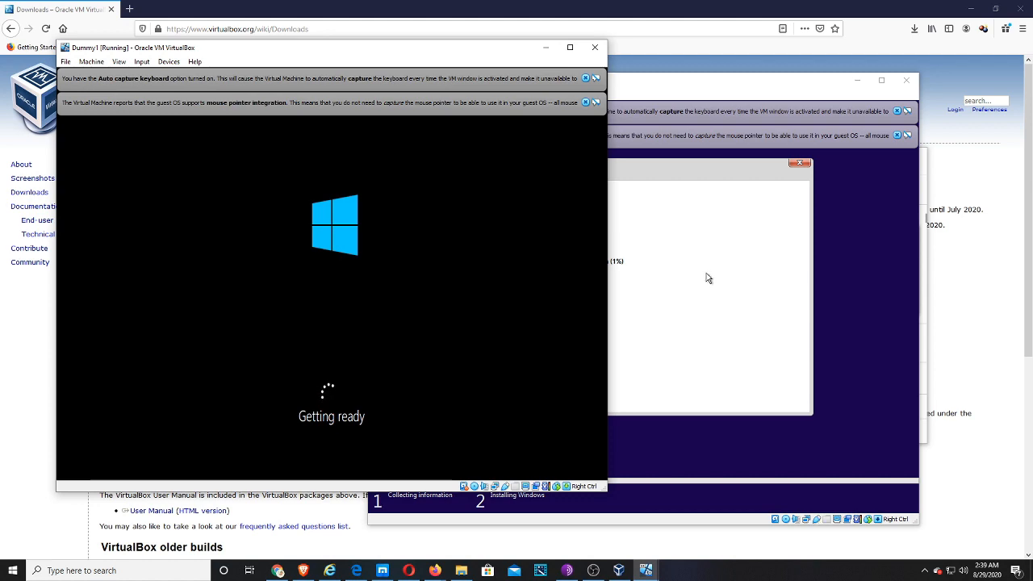
left_click(993, 187)
key("alt+Tab")
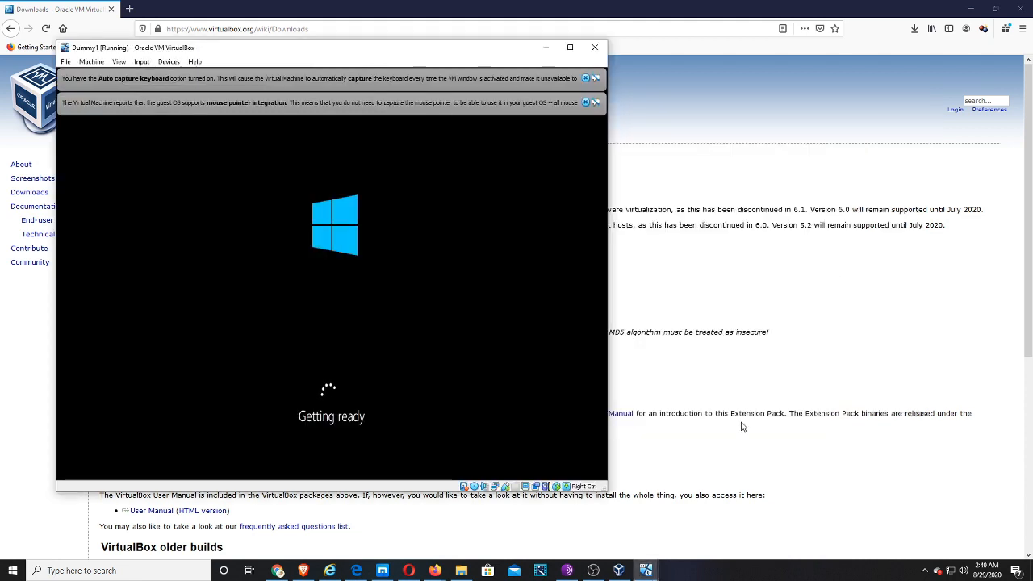
left_click(925, 570)
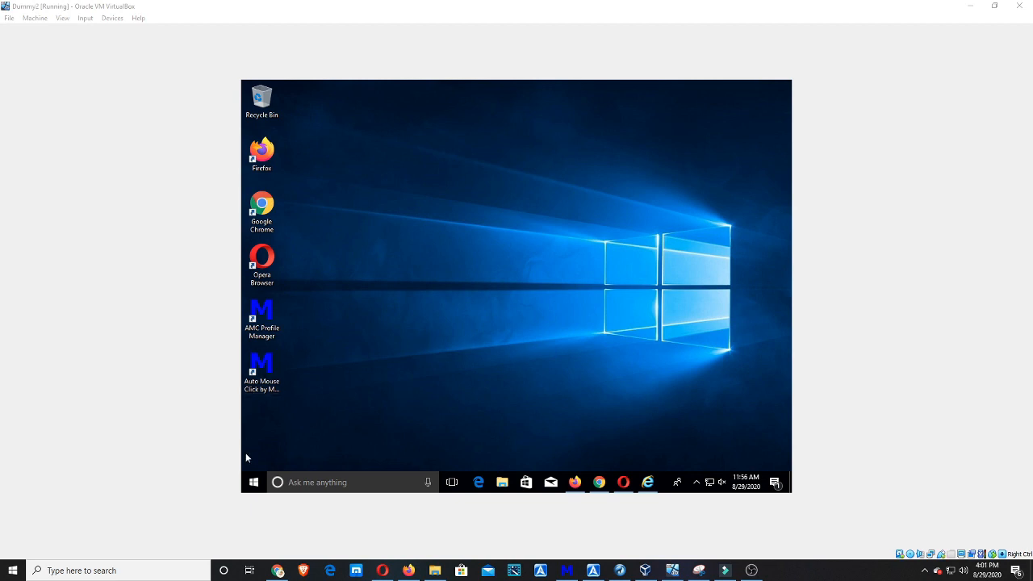
Look over the installed apps and the Desktop folder in Dummy2's Windows
left_click(252, 481)
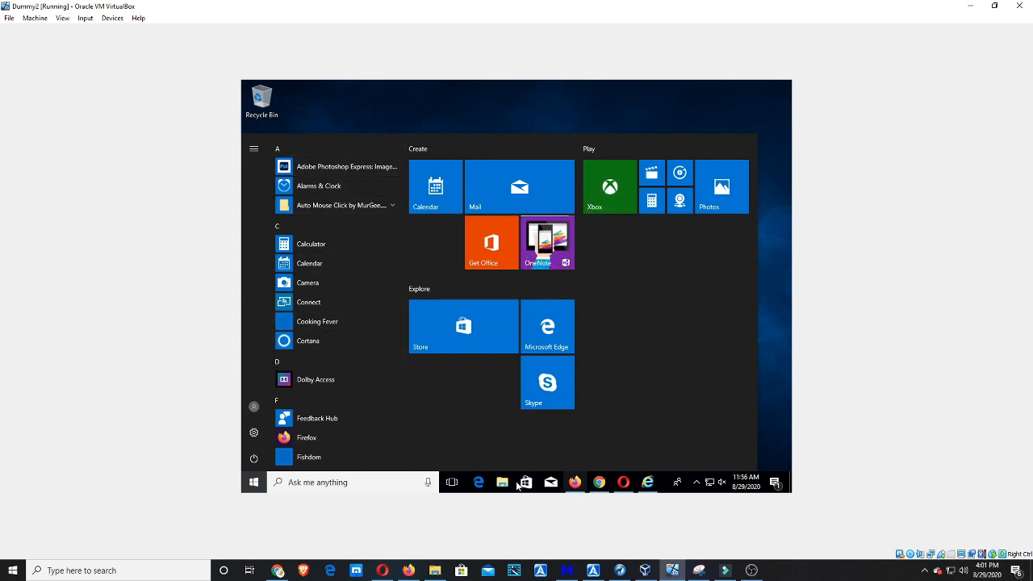
left_click(502, 482)
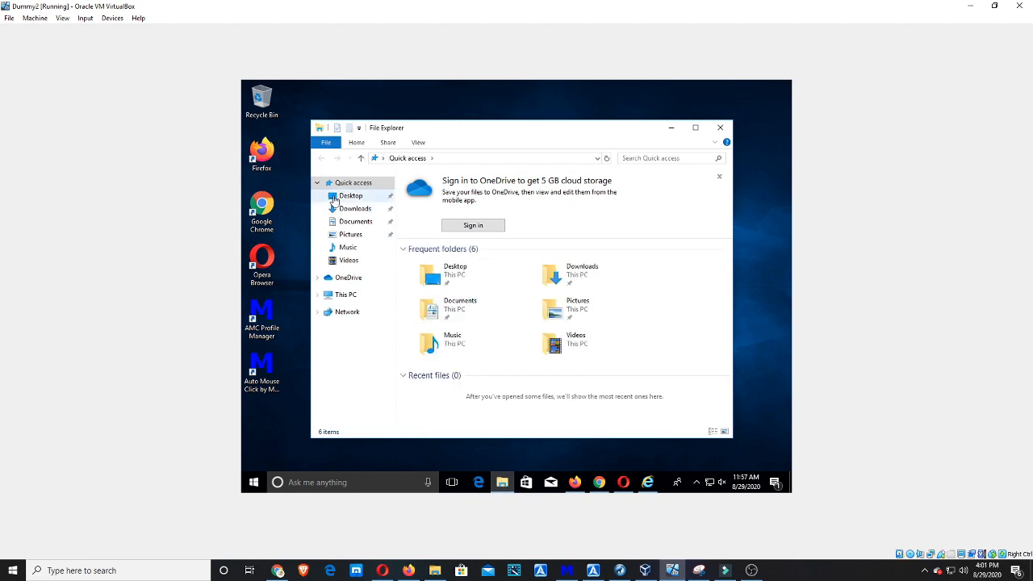
left_click(335, 199)
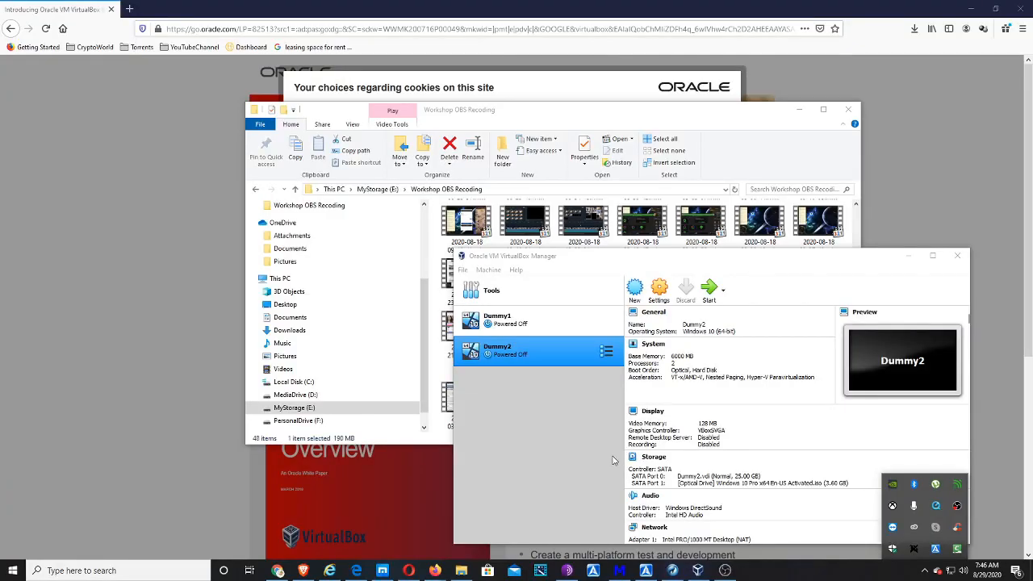
Reposition the VirtualBox Manager window and view Dummy2's available actions and general settings, leaving them unchanged
left_click(612, 455)
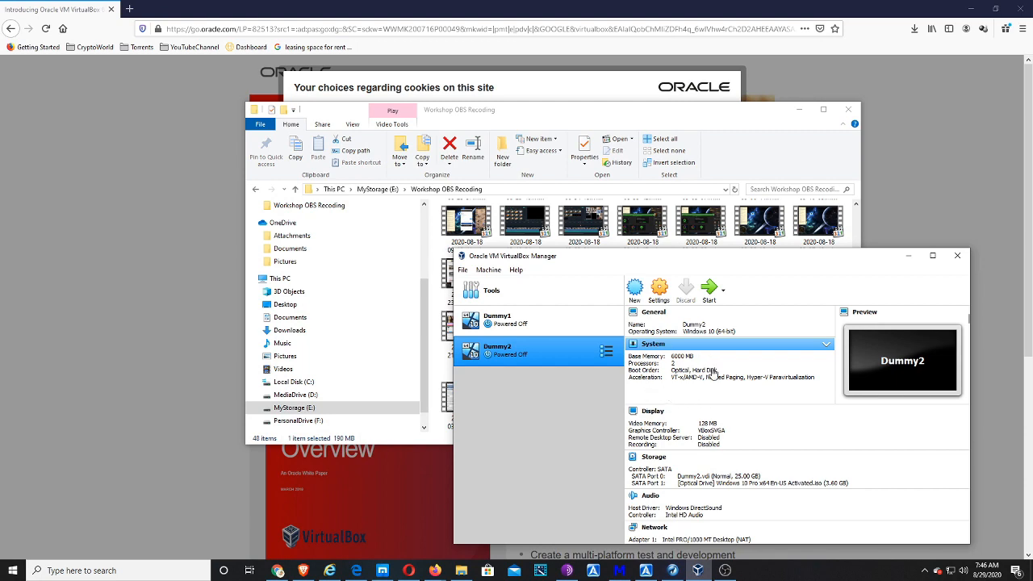
left_click_drag(634, 258, 684, 265)
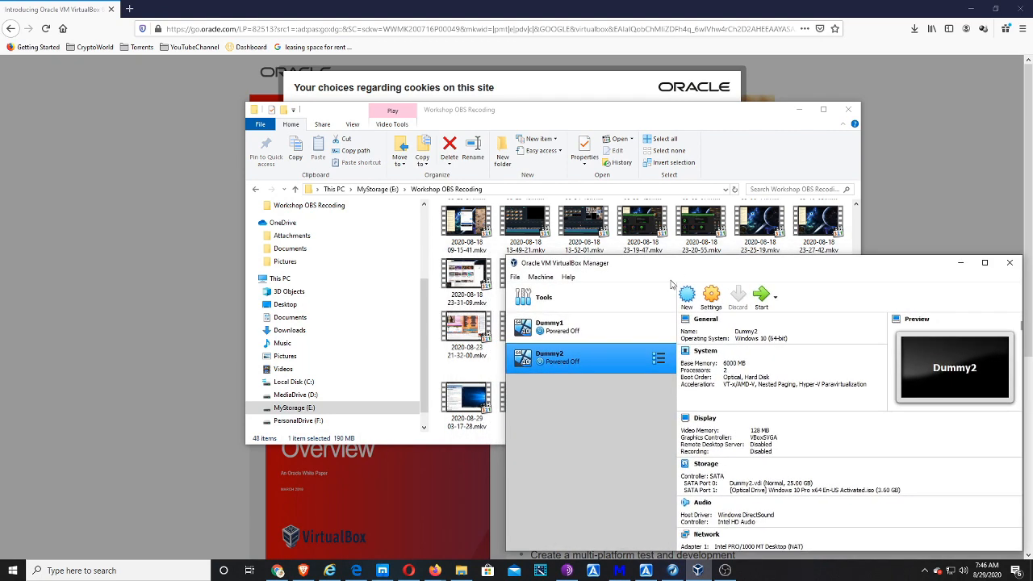
right_click(597, 366)
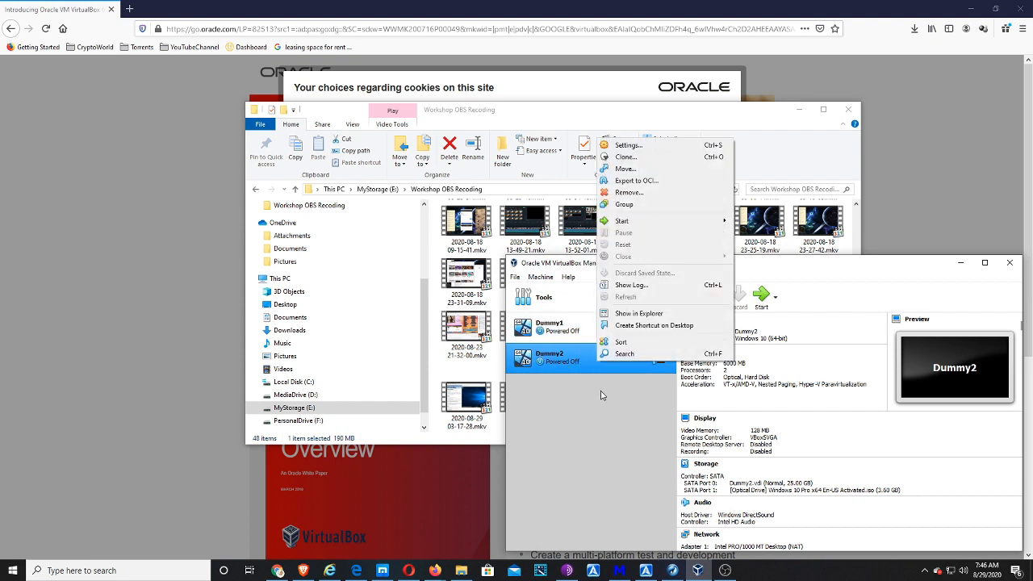
left_click(601, 395)
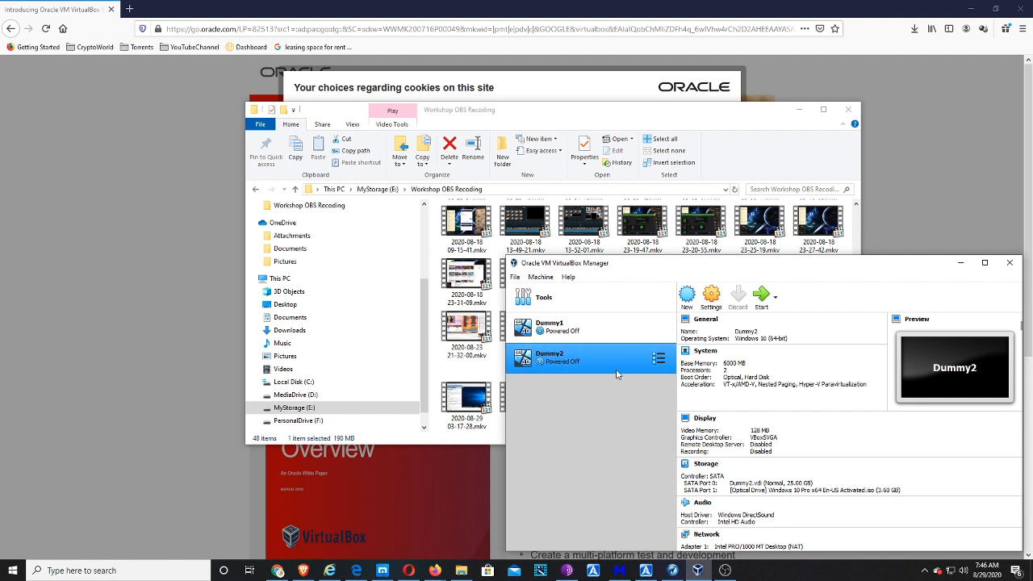
left_click(709, 298)
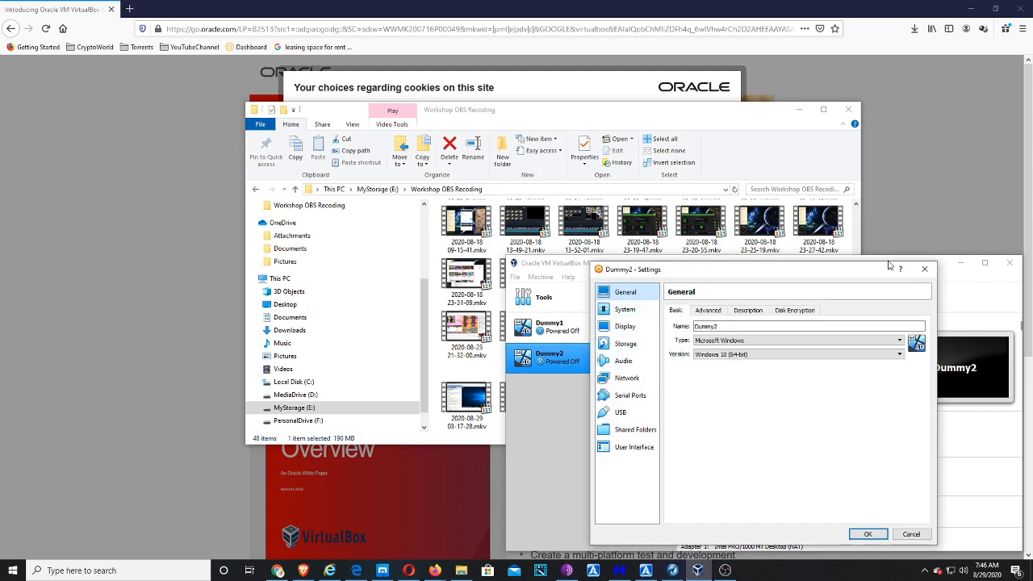
left_click(924, 272)
Open the system settings of the powered-off Dummy1 machine and set its base memory to 8000 MB
left_click(614, 325)
left_click(600, 357)
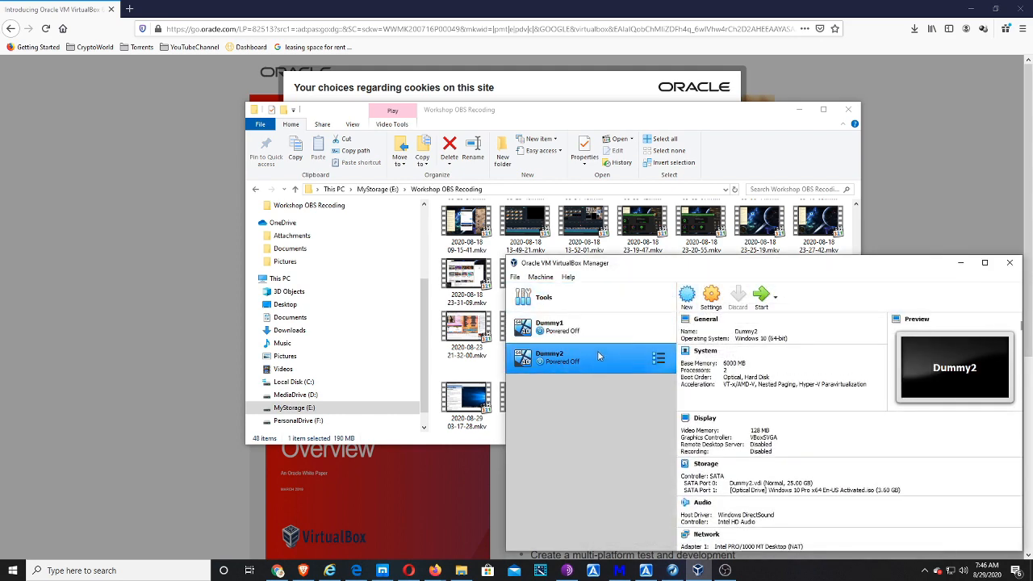
left_click(599, 331)
left_click(593, 358)
left_click(595, 335)
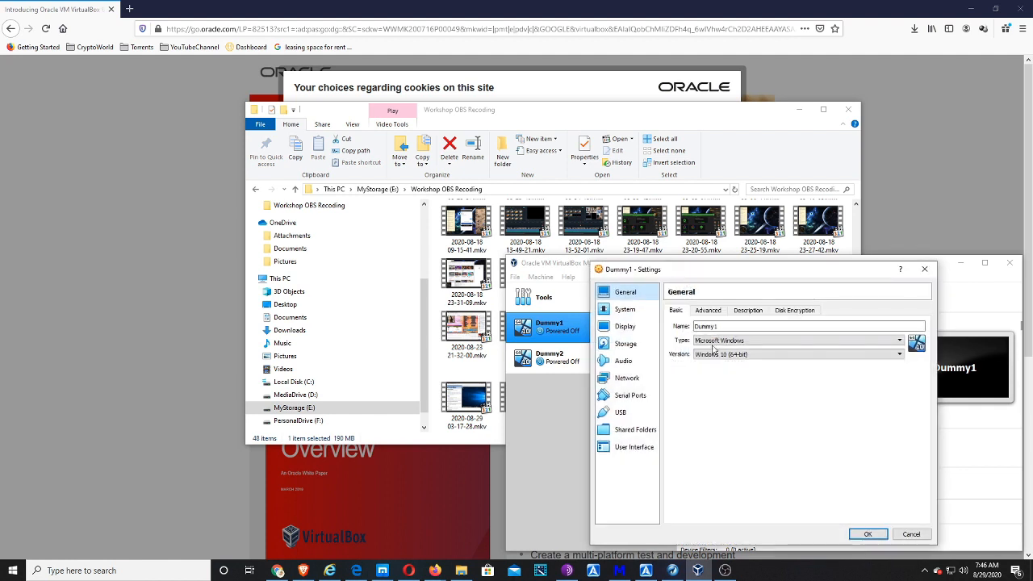
left_click_drag(798, 273, 828, 206)
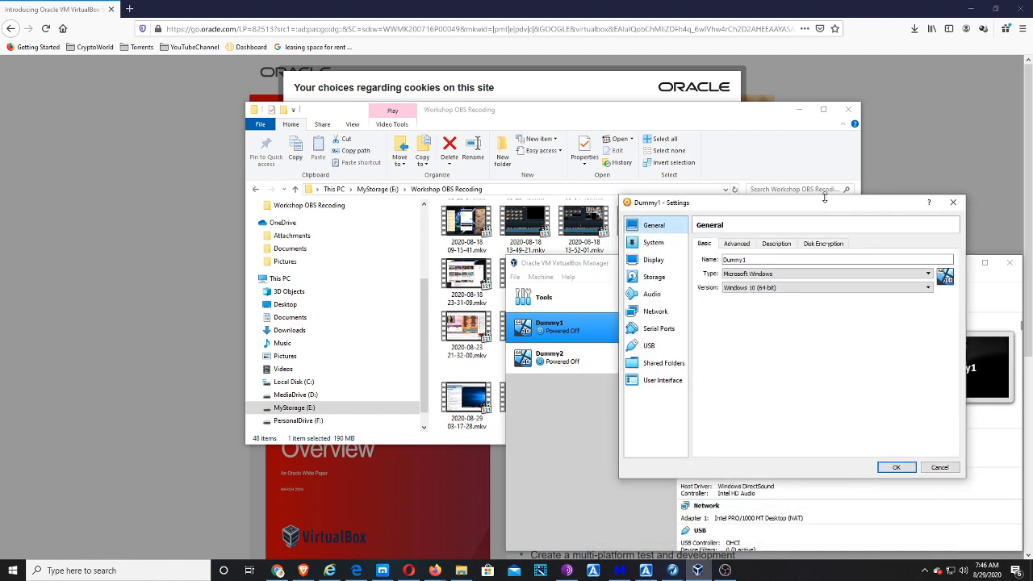
left_click(651, 244)
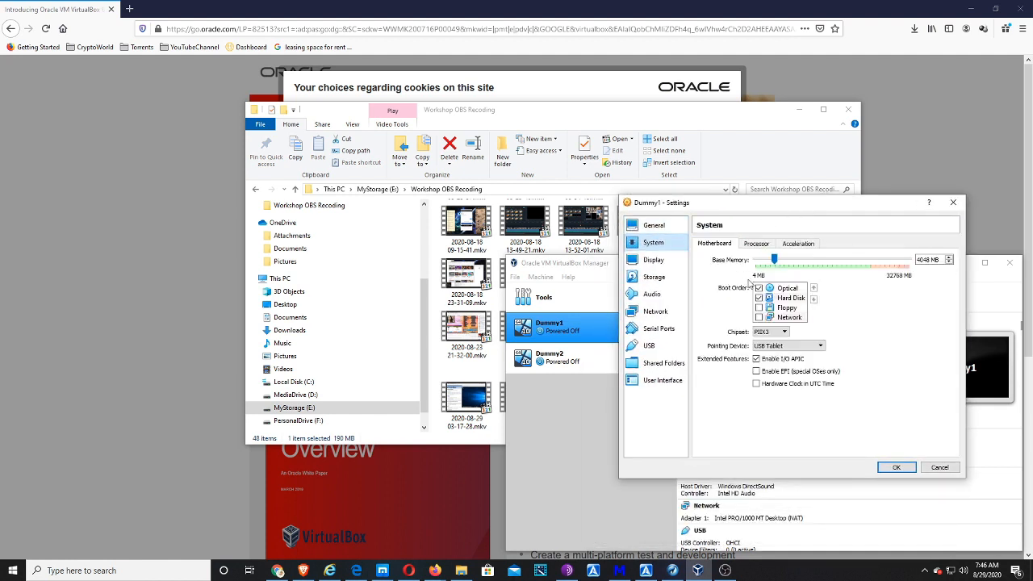
left_click_drag(932, 259, 904, 265)
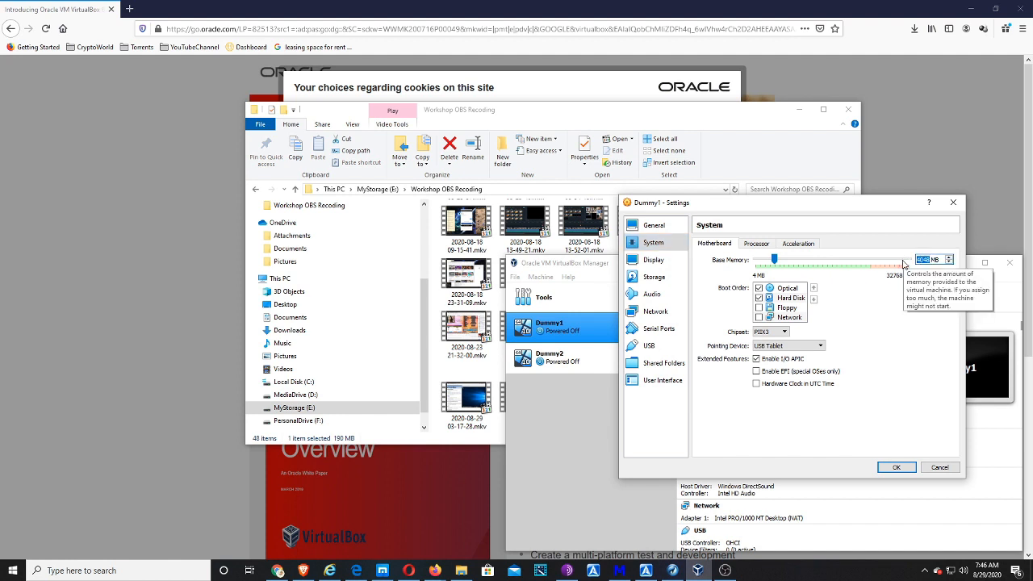
type("8000")
Set Dummy1's processor count to 3 and save the machine's settings
left_click(760, 244)
left_click(781, 261)
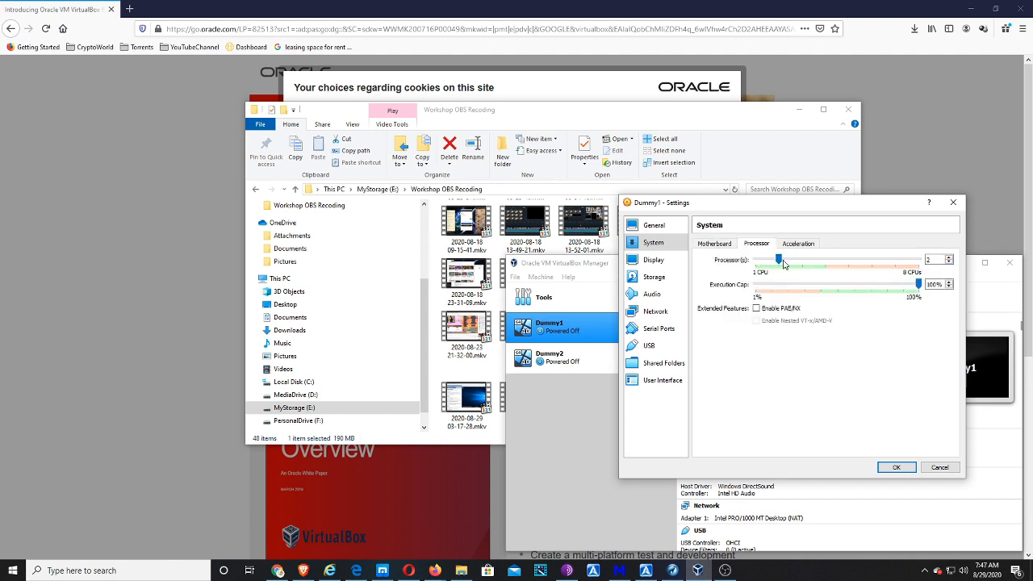
left_click(799, 264)
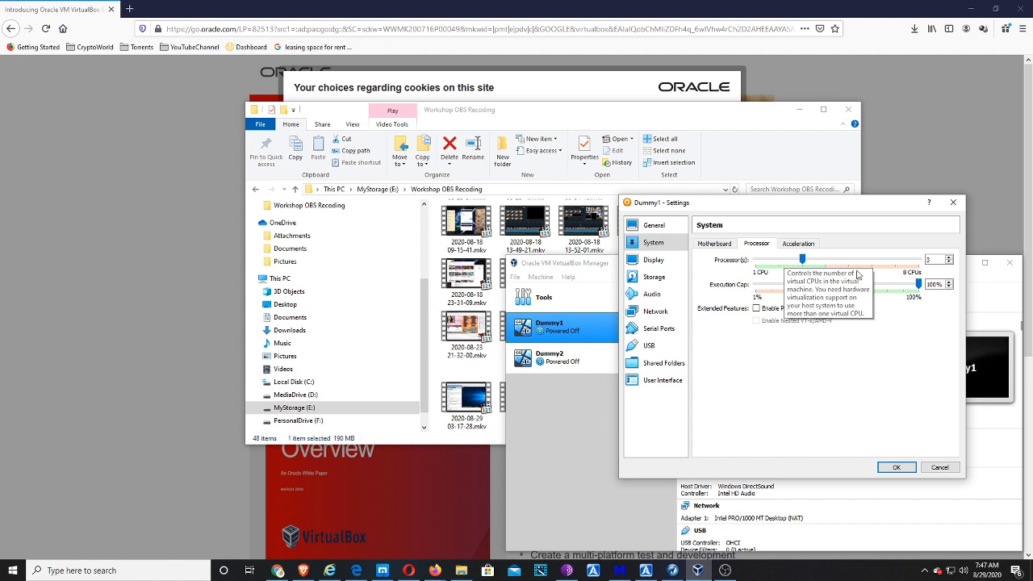
left_click(896, 468)
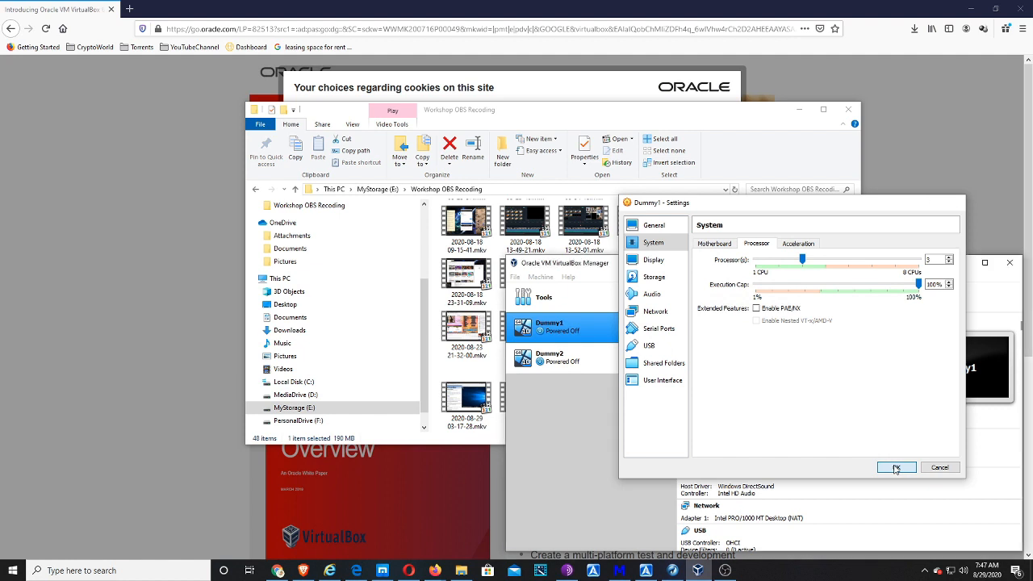